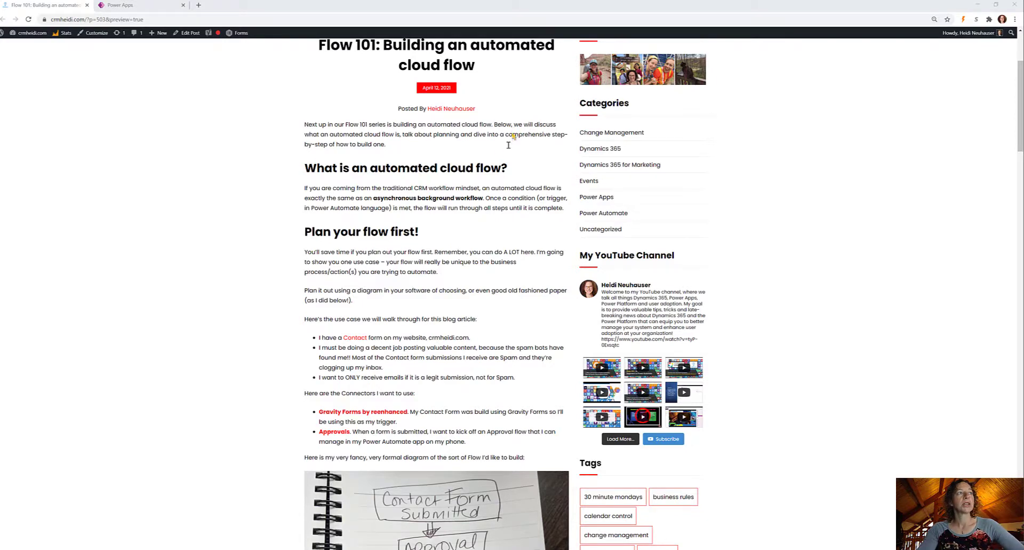
Zoom in on the Flow 101 blog post and scroll through its hand-drawn approval plan.
scroll(480, 149, "down", 3)
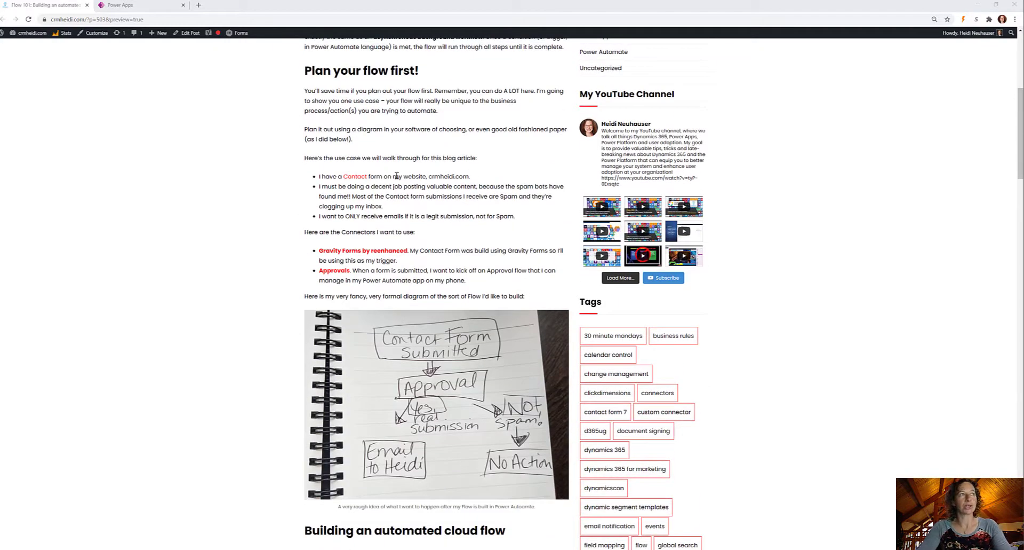
key("ctrl+plus")
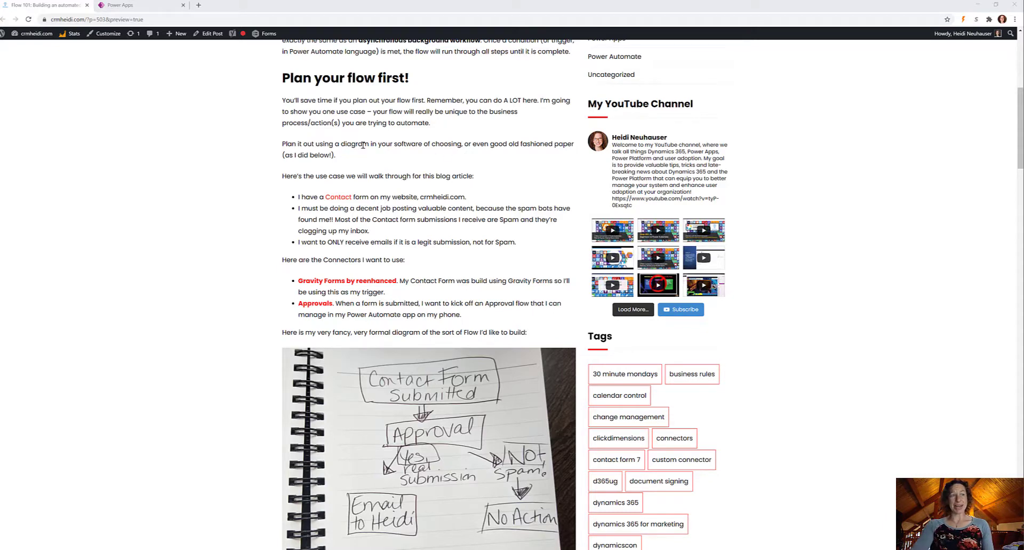
scroll(368, 490, "down", 2)
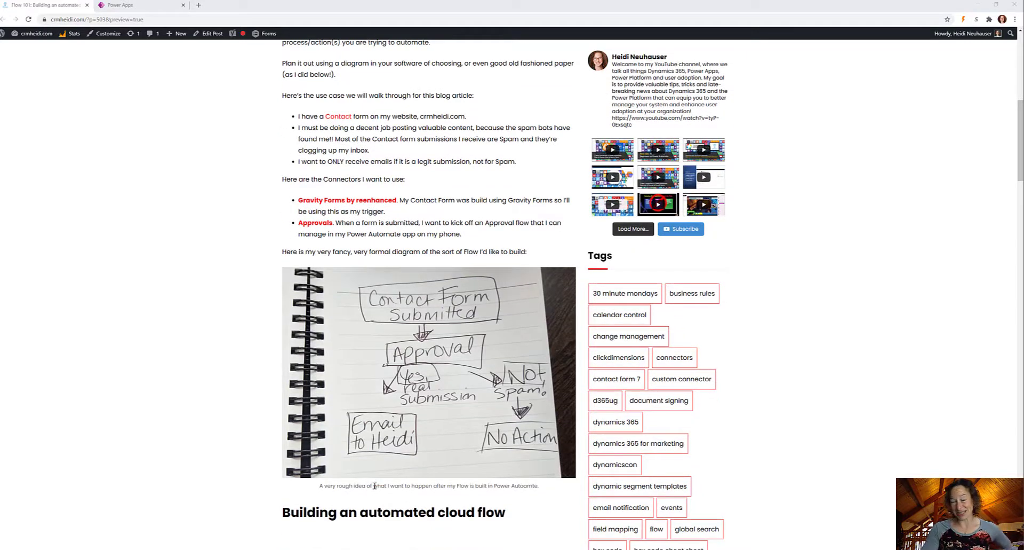
scroll(376, 472, "up", 1)
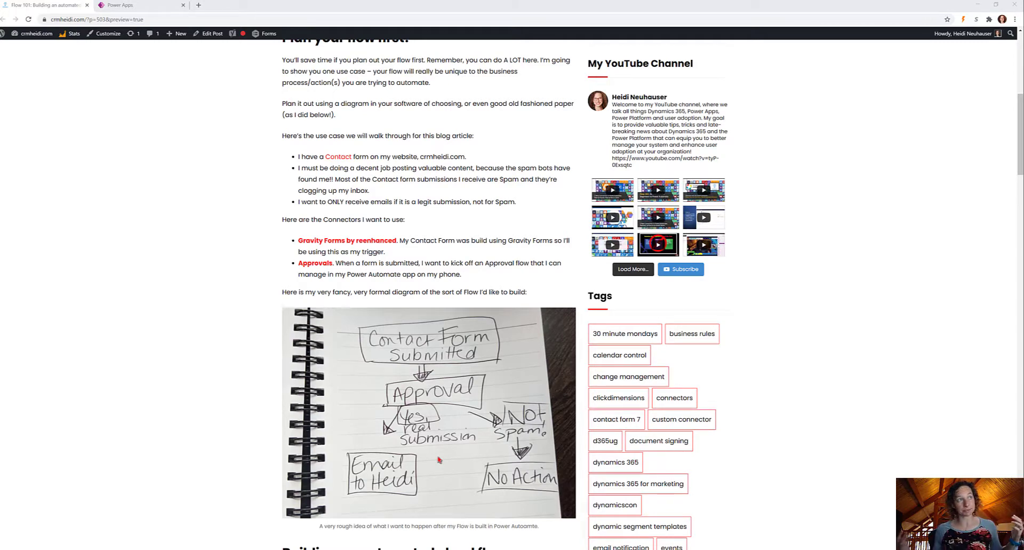
scroll(446, 387, "up", 8)
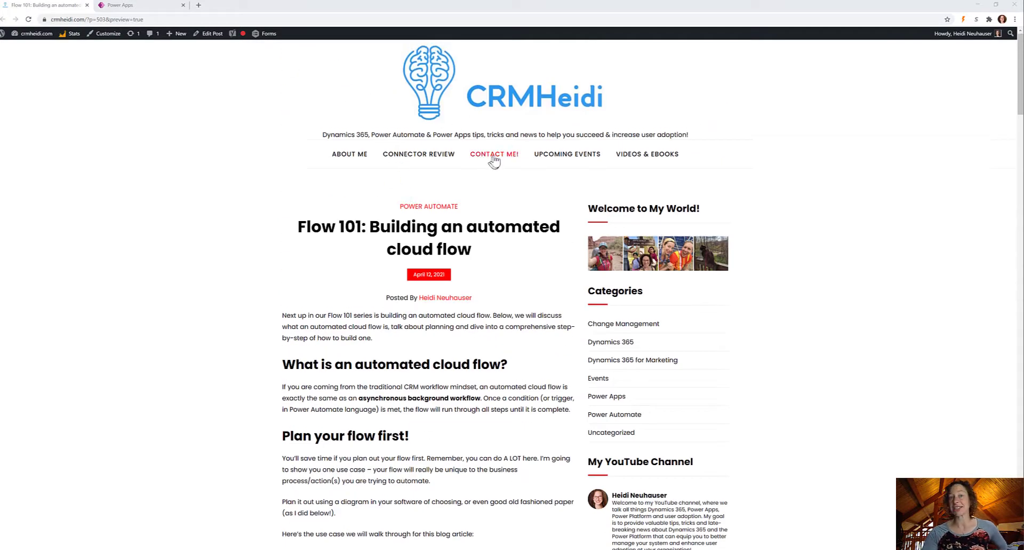
scroll(510, 272, "down", 1)
scroll(509, 272, "down", 5)
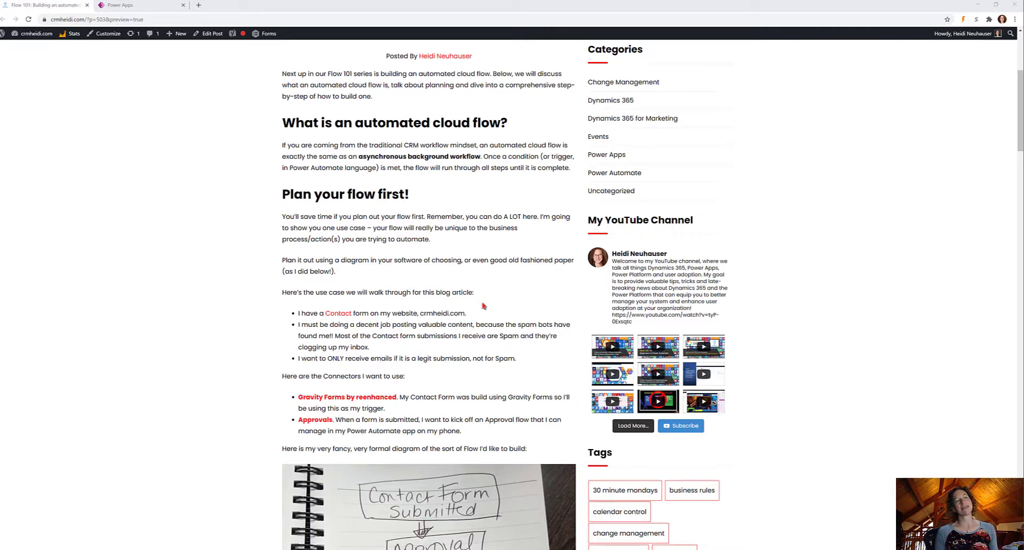
scroll(483, 305, "down", 2)
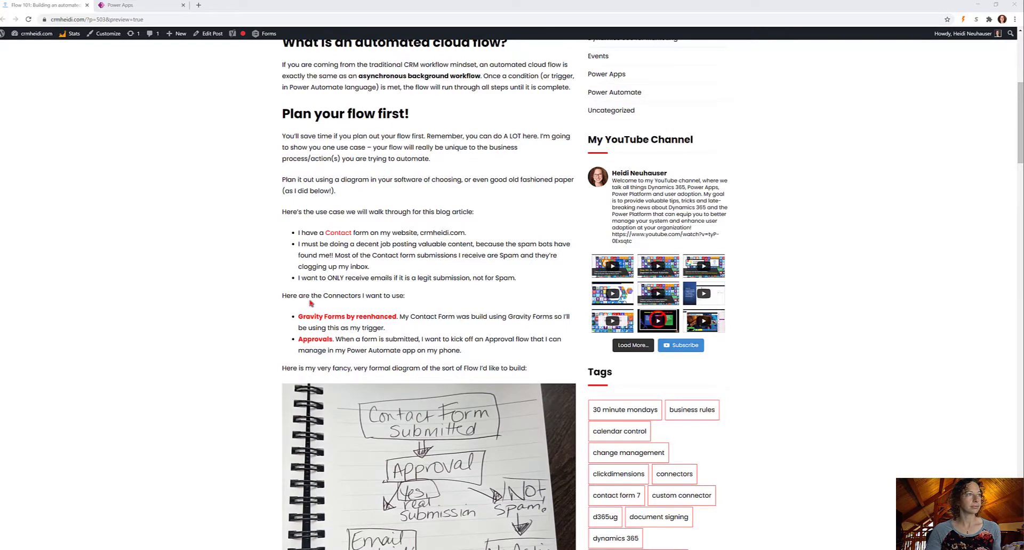
scroll(311, 302, "down", 2)
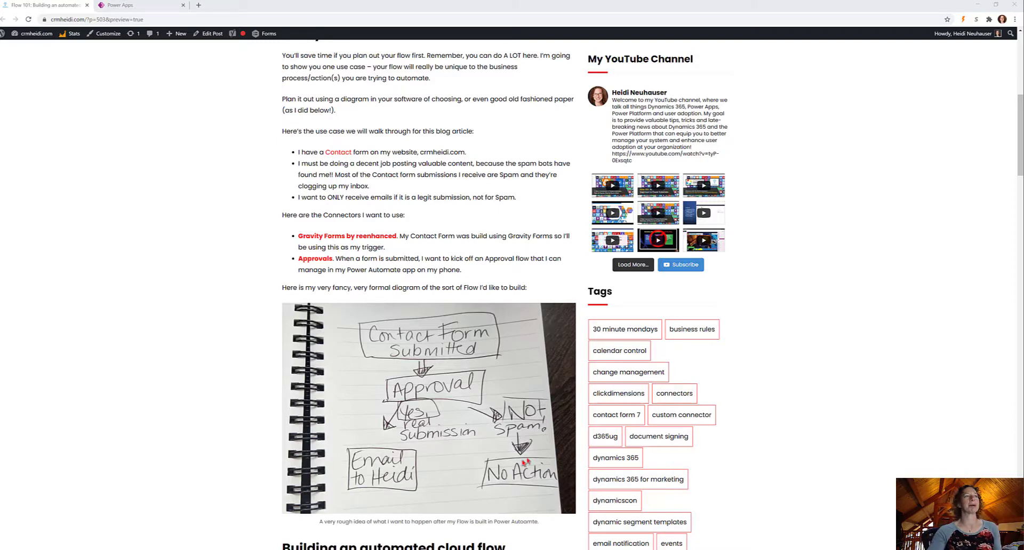
Scroll through the blog's Contact Form → Approval → Email diagram.
scroll(505, 464, "up", 1)
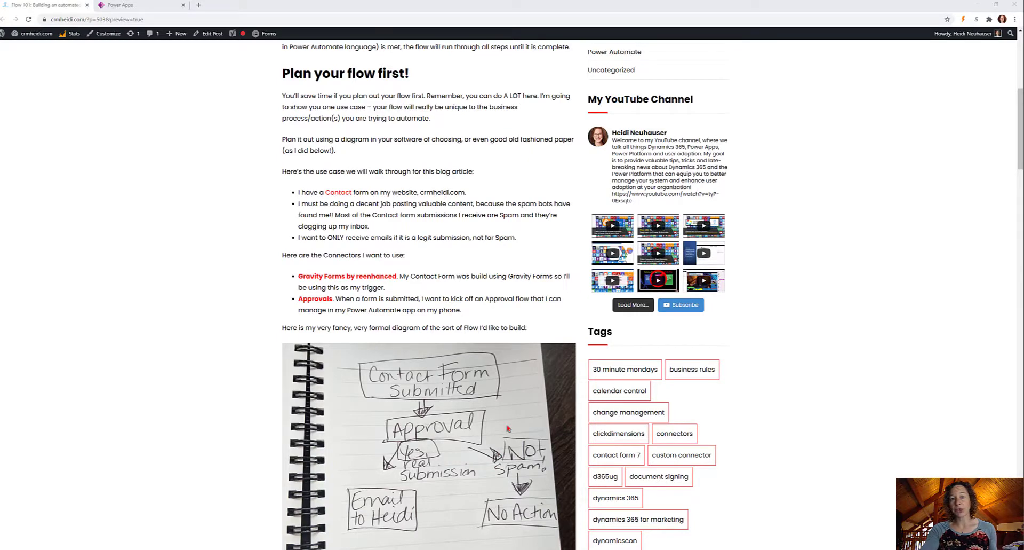
scroll(508, 428, "down", 5)
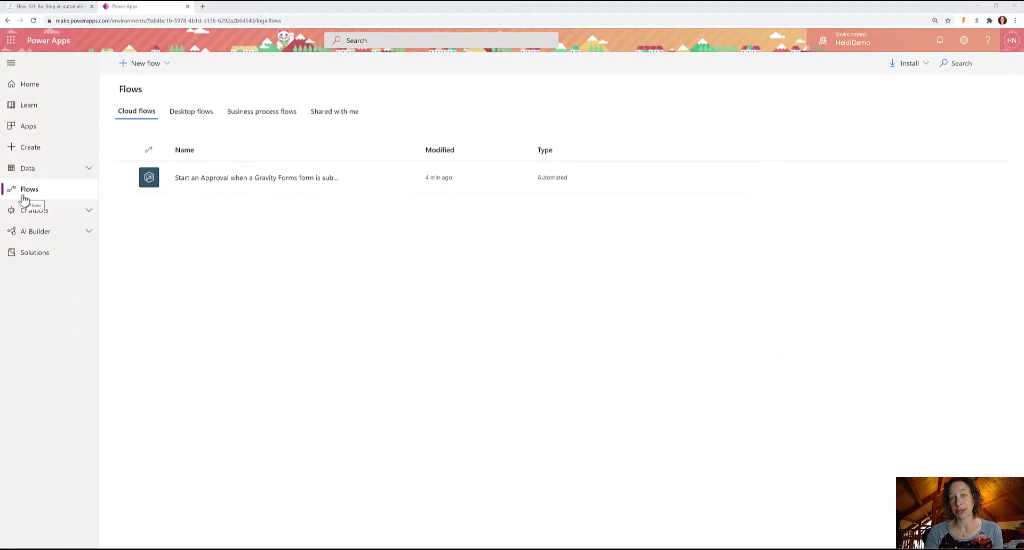
Create automated cloud flow 'Spam check' using the Gravity Forms 'When a form is submitted' trigger.
left_click(123, 64)
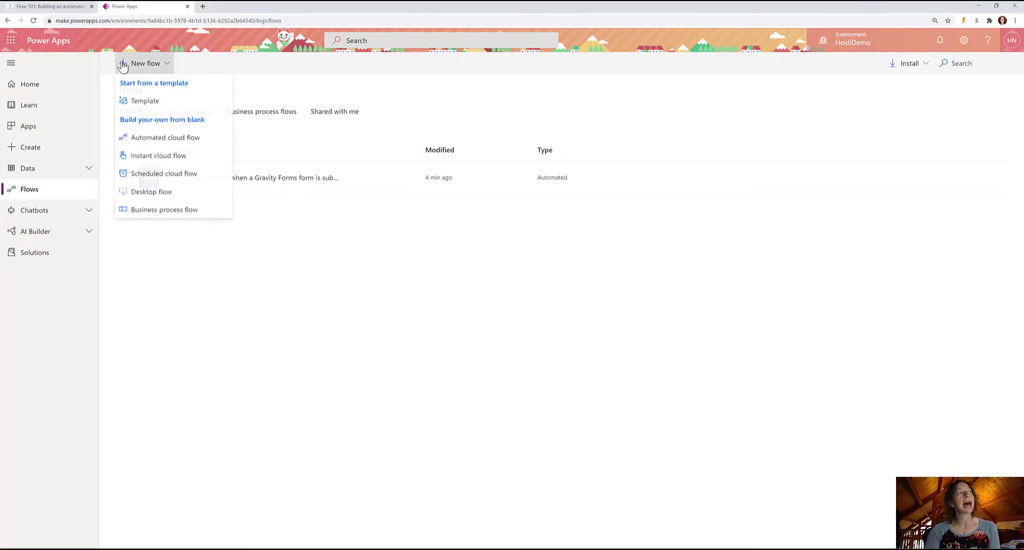
left_click(155, 139)
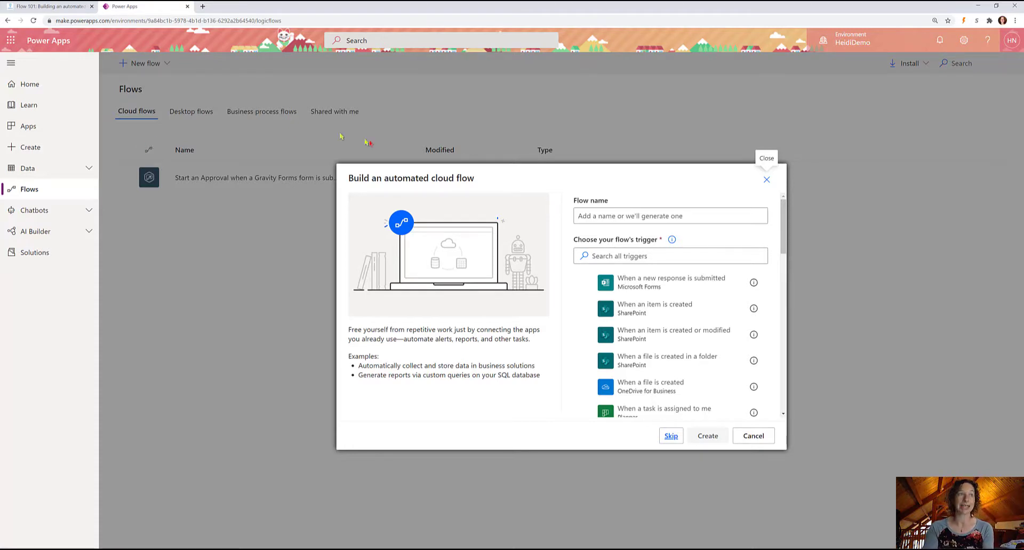
left_click(594, 214)
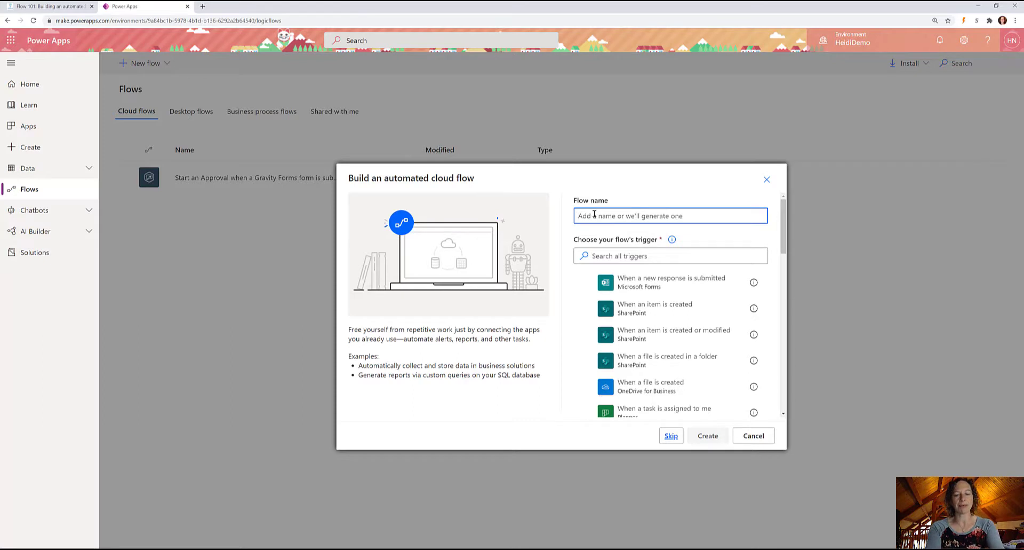
type("Send")
key("BackSpace")
key("BackSpace")
key("BackSpace")
key("BackSpace")
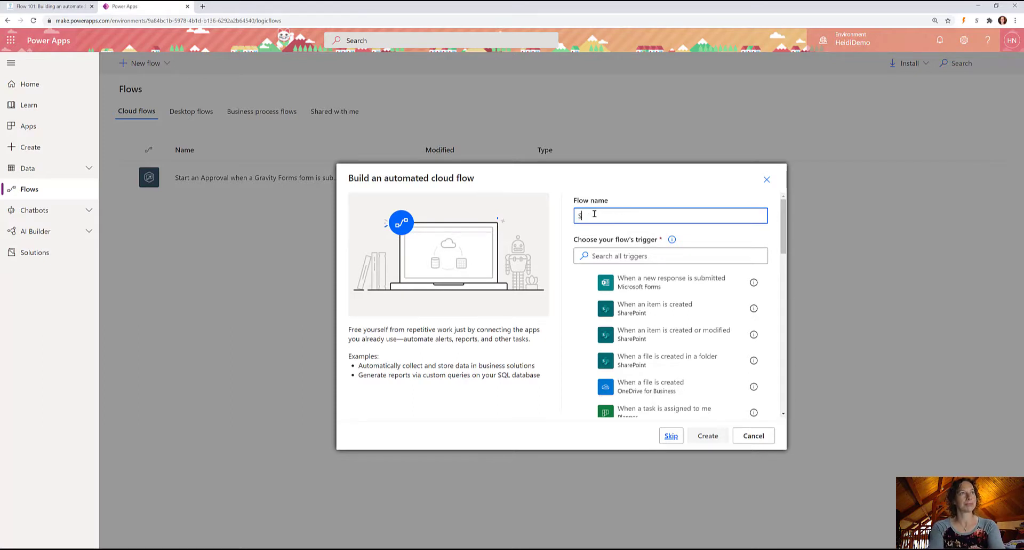
type("pam check")
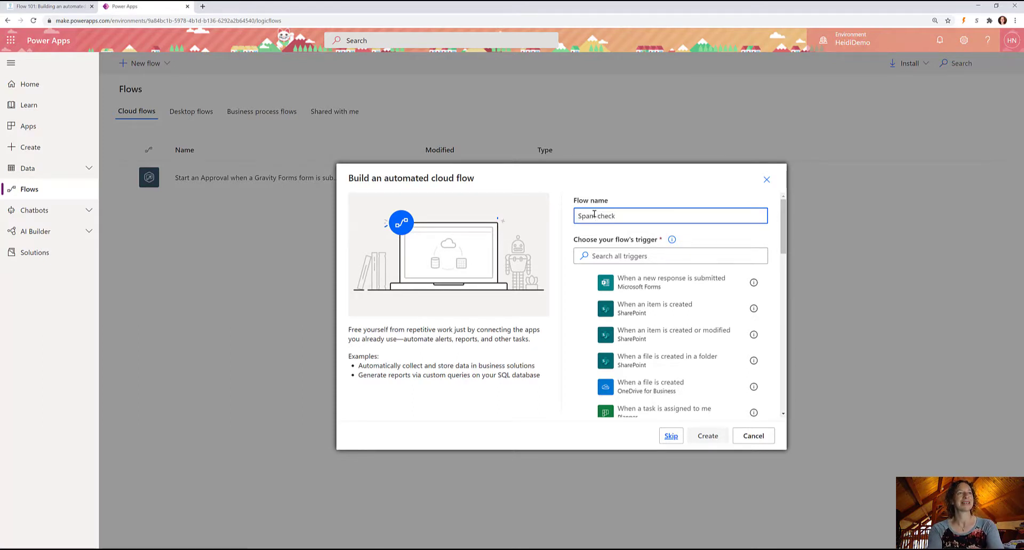
left_click(622, 257)
type("g")
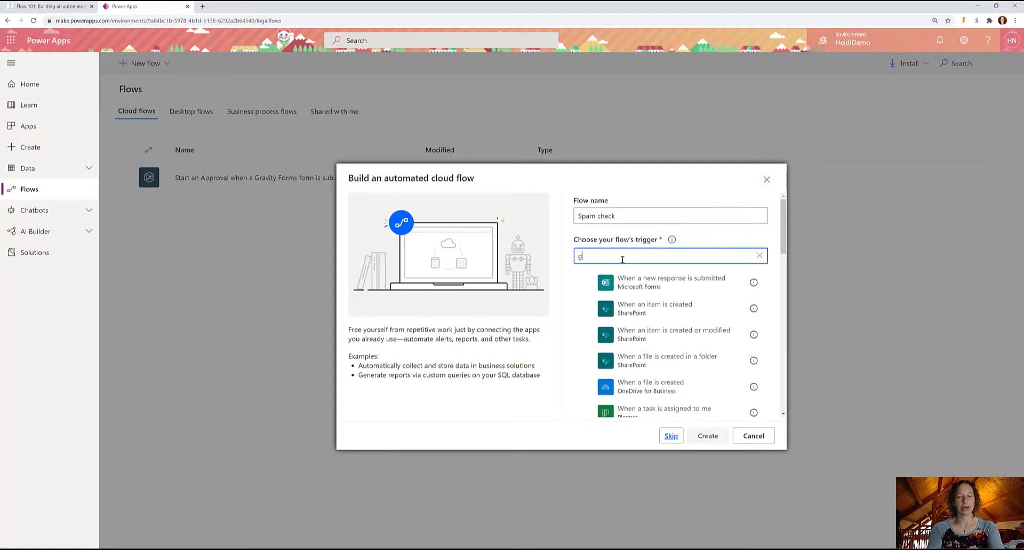
type("ravity")
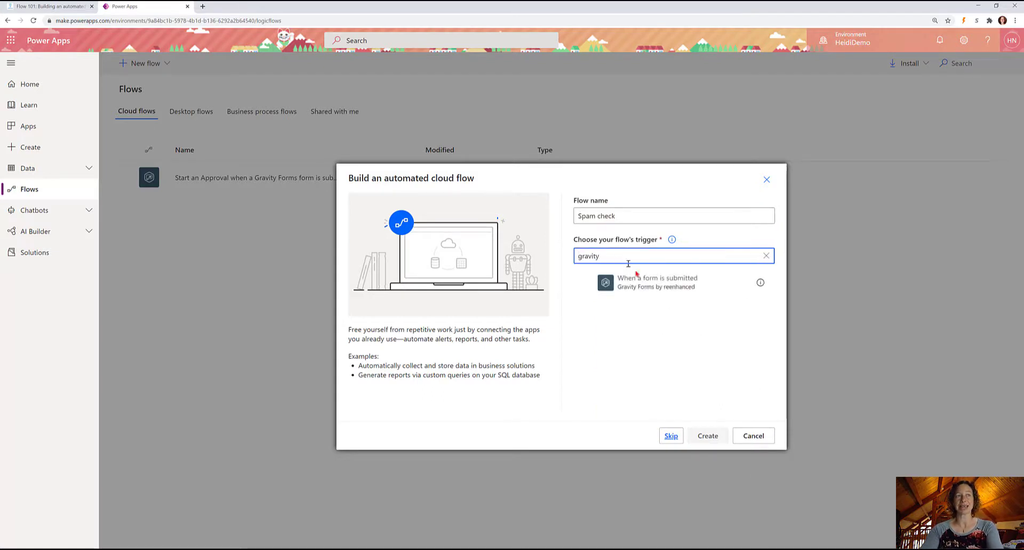
left_click(660, 286)
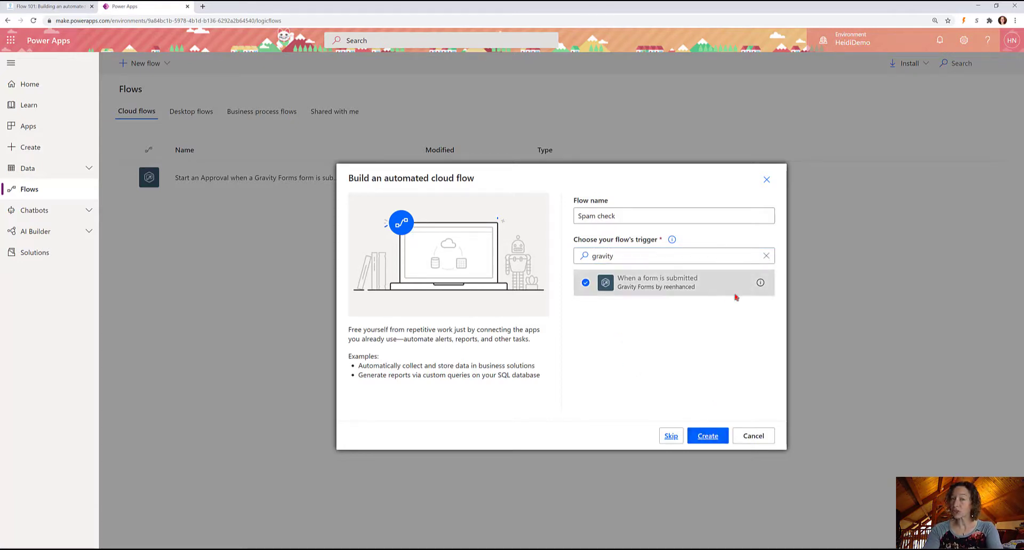
left_click(709, 436)
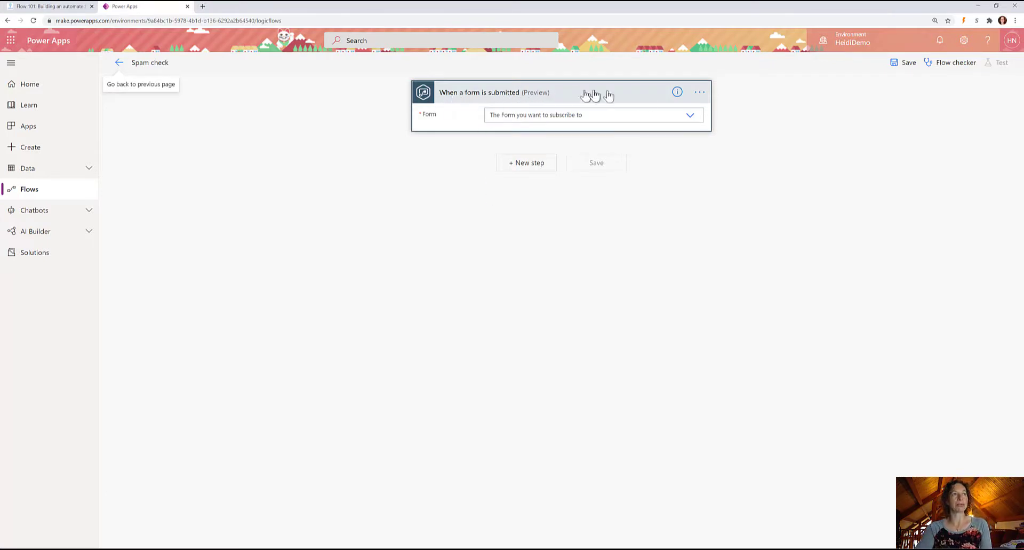
Rename the trigger step to 'When someone fill out CRMHeidi Contact Form'.
left_click(699, 92)
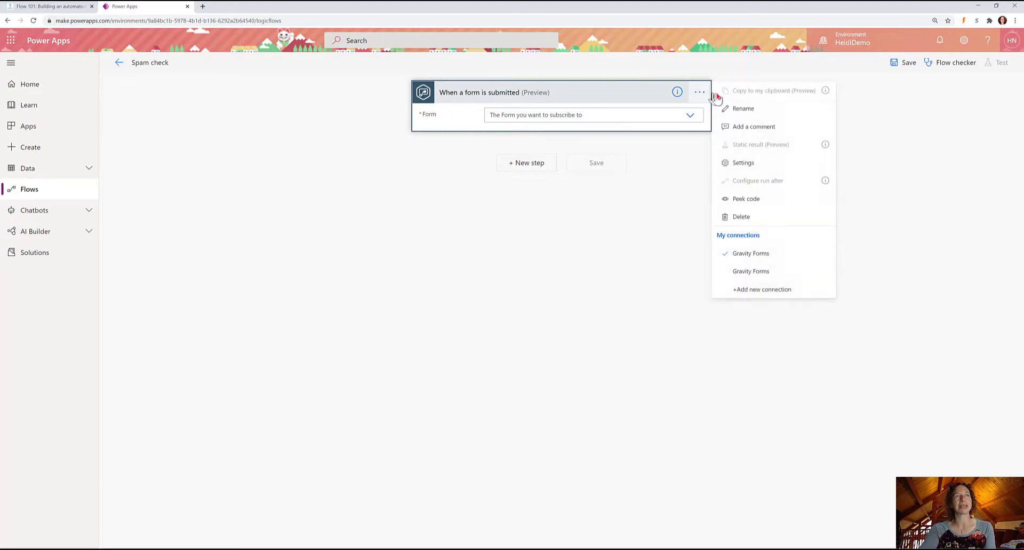
left_click(743, 109)
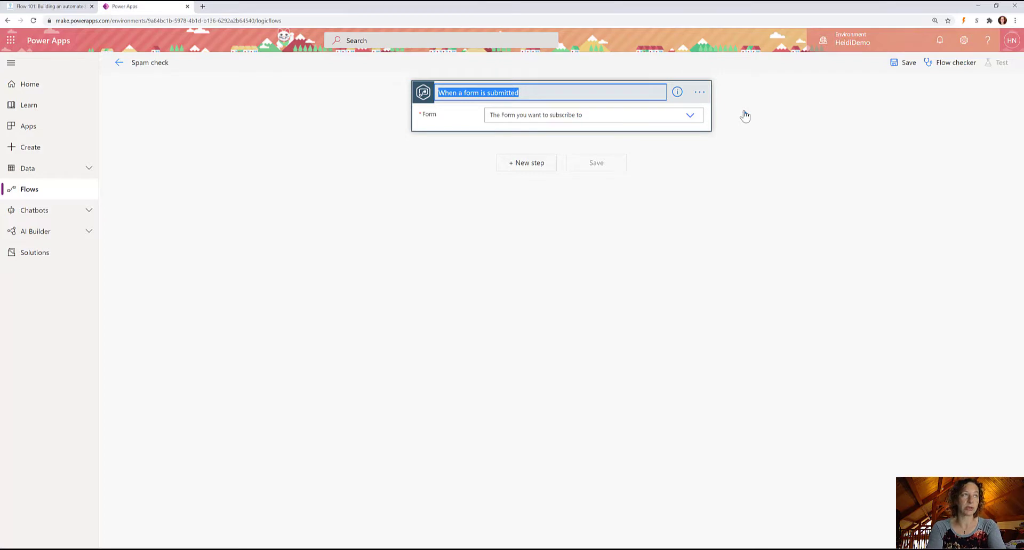
type("When som")
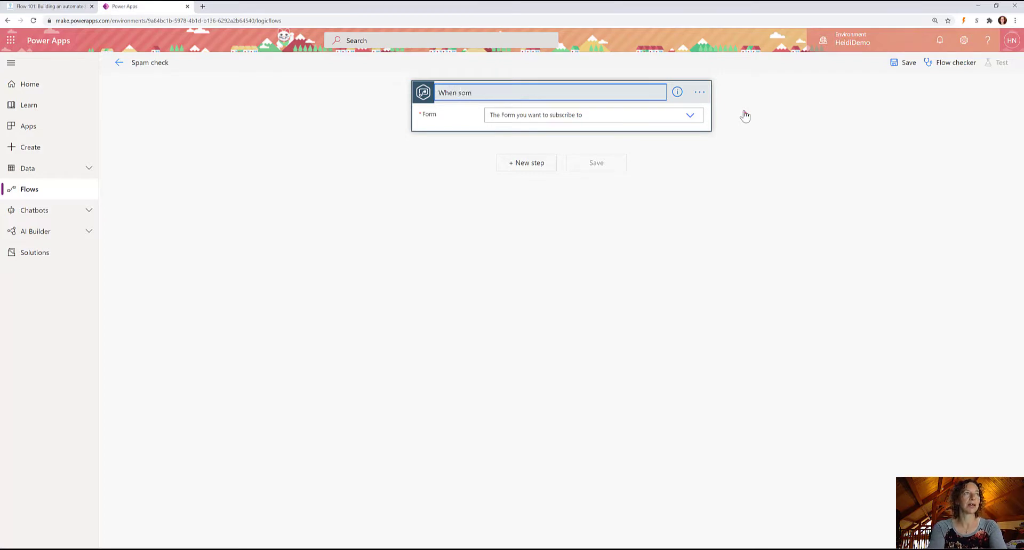
type("eone fill out ")
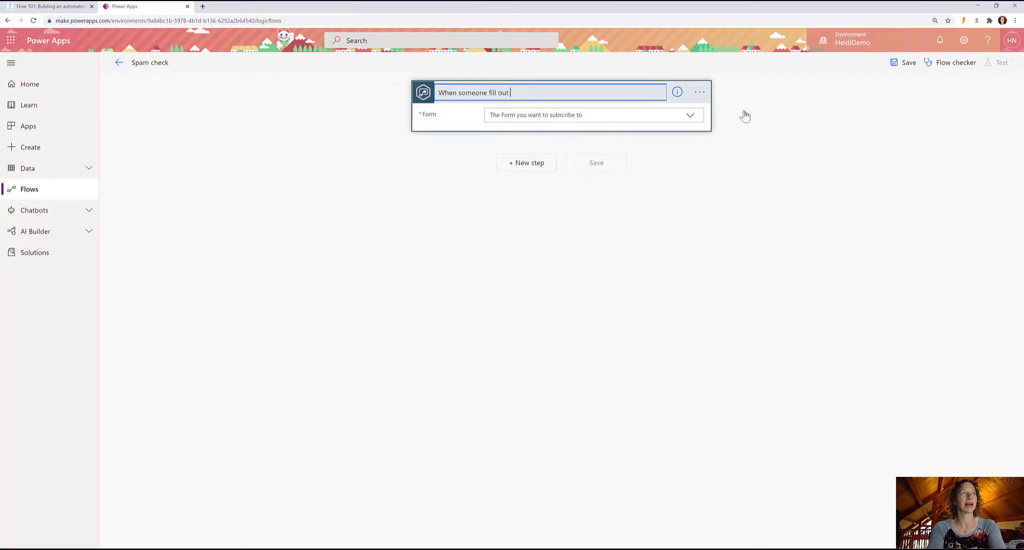
type("CRMHeidi Conta")
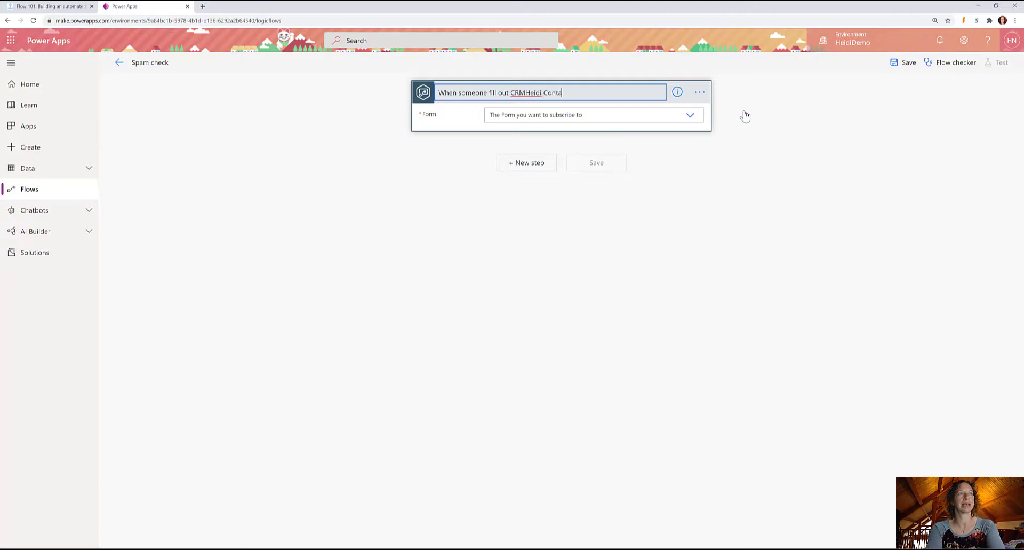
type("ct Form")
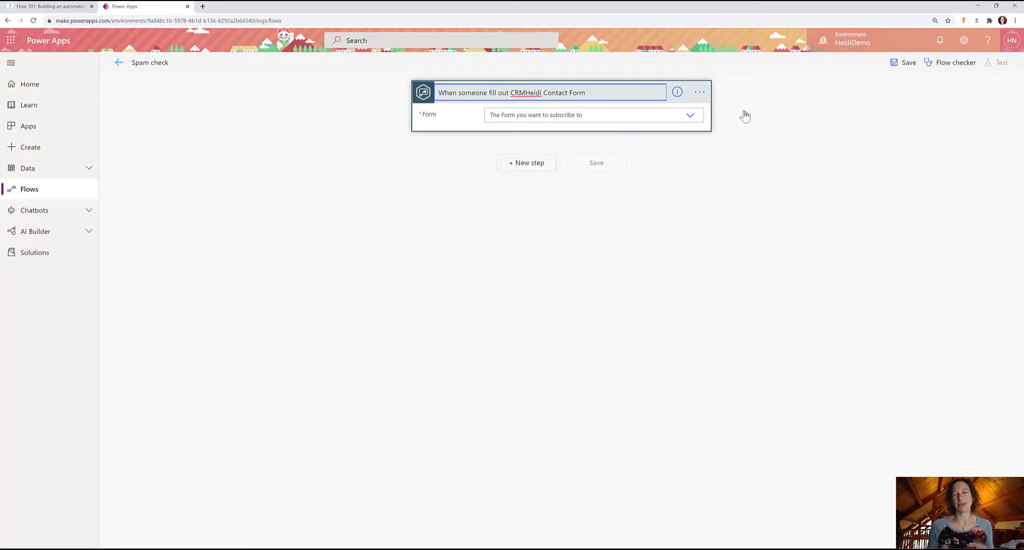
left_click(794, 189)
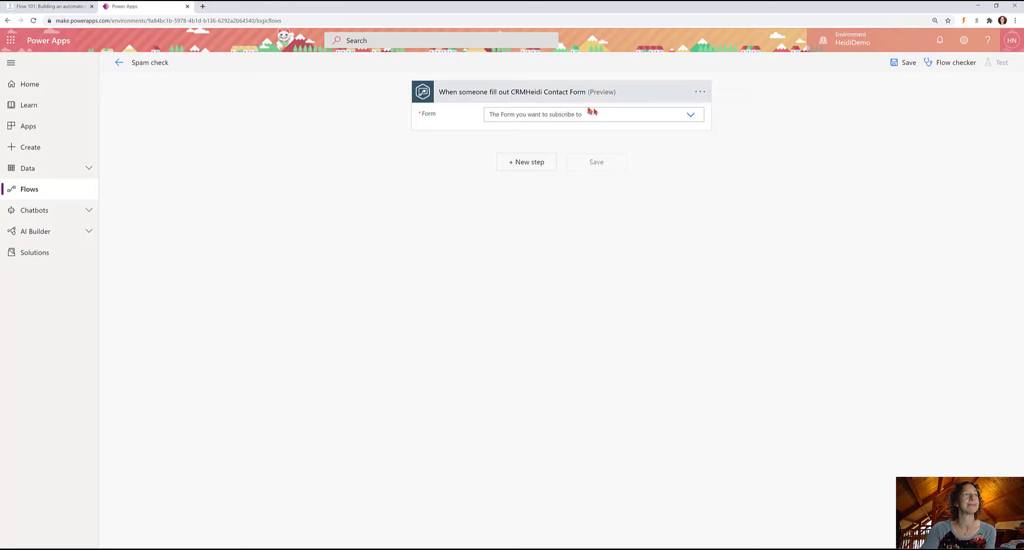
left_click(691, 116)
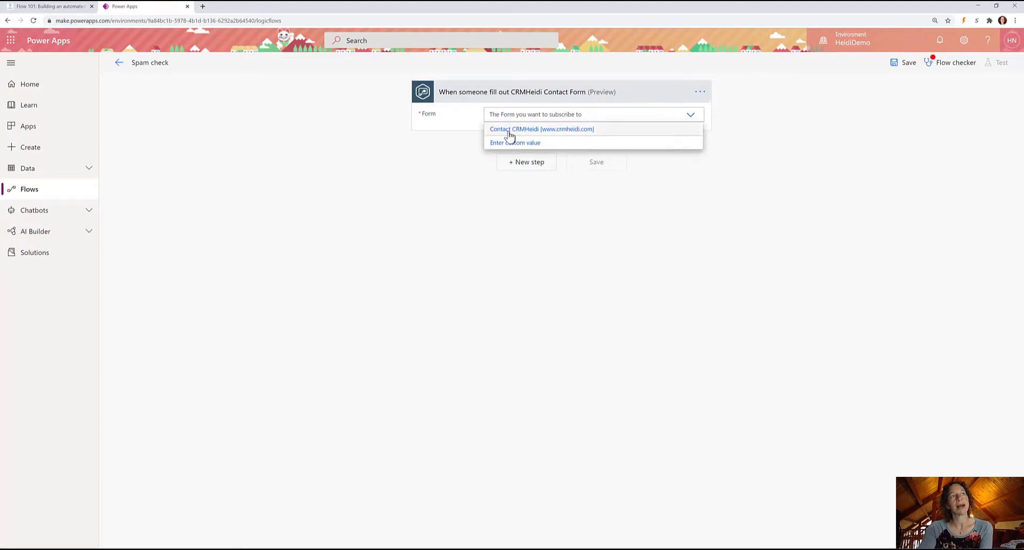
left_click(507, 132)
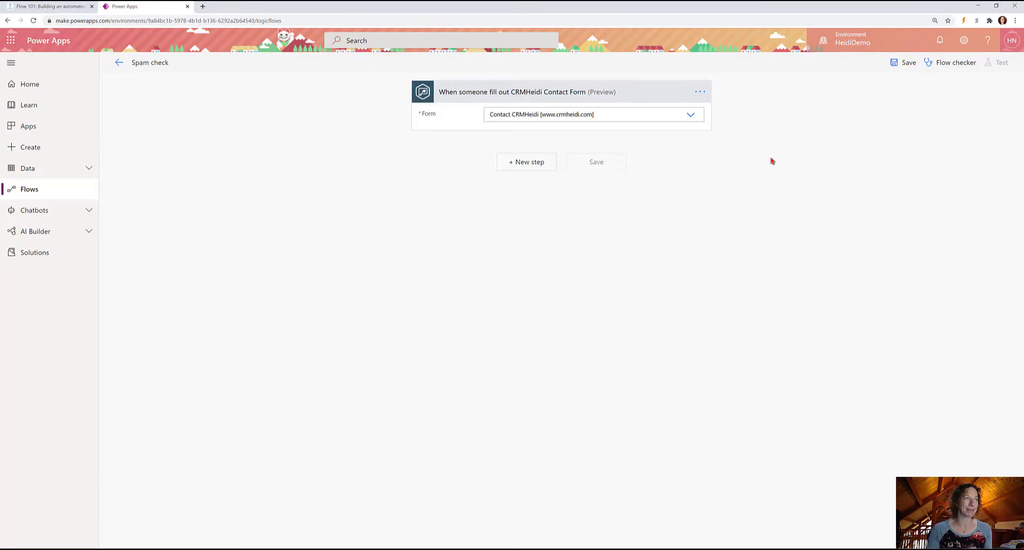
left_click(516, 165)
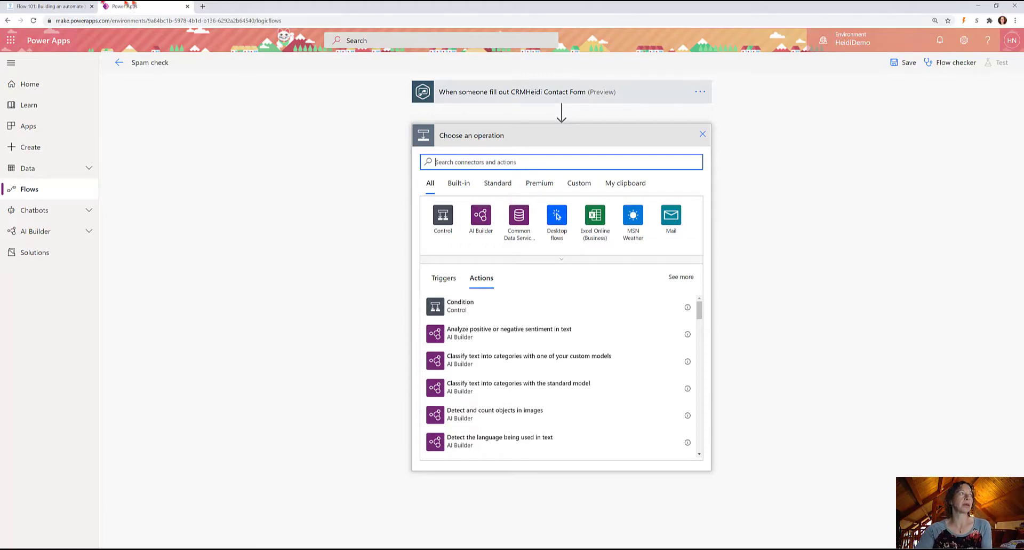
Review the blog bullets about the Contact form and receiving only legit emails.
left_click(21, 9)
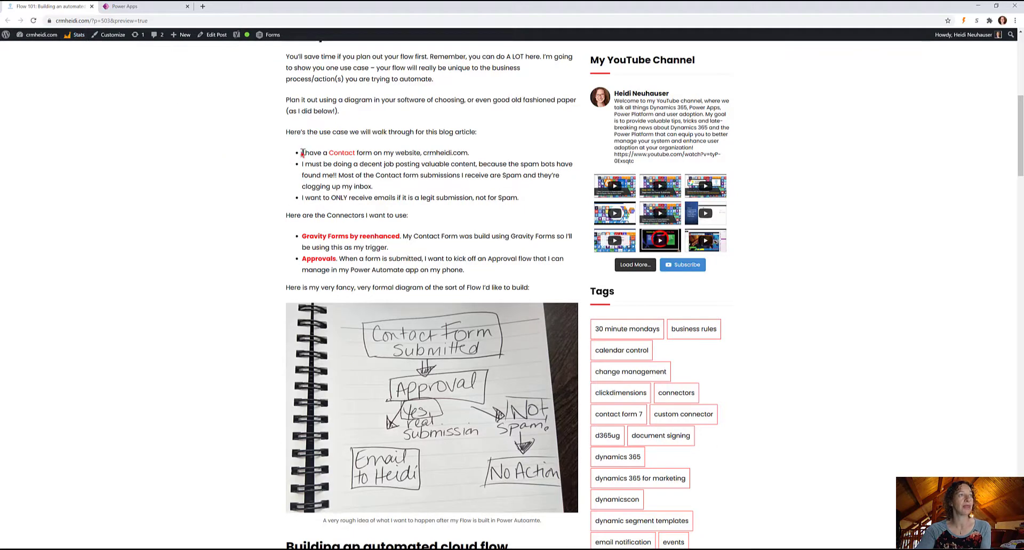
left_click_drag(300, 152, 479, 158)
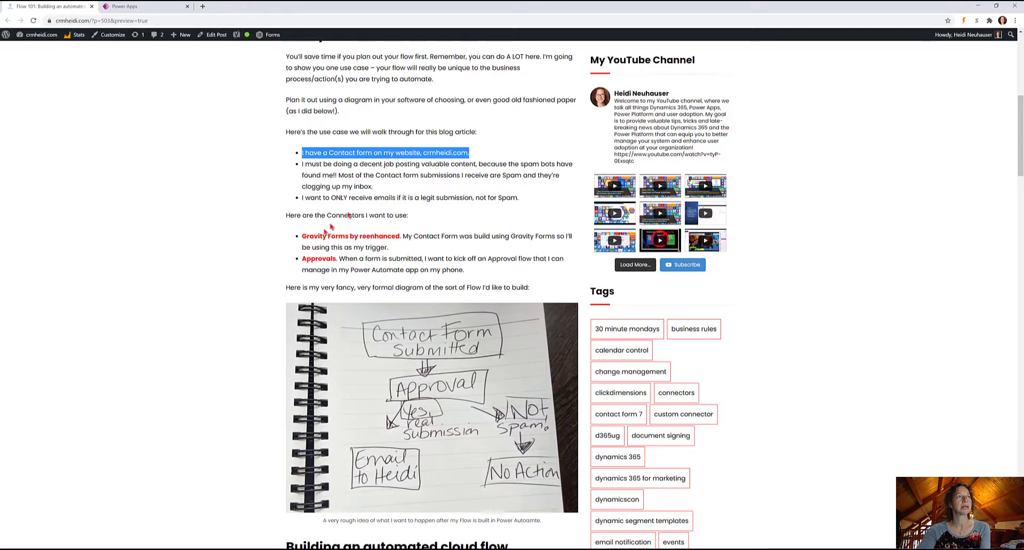
left_click_drag(331, 198, 517, 200)
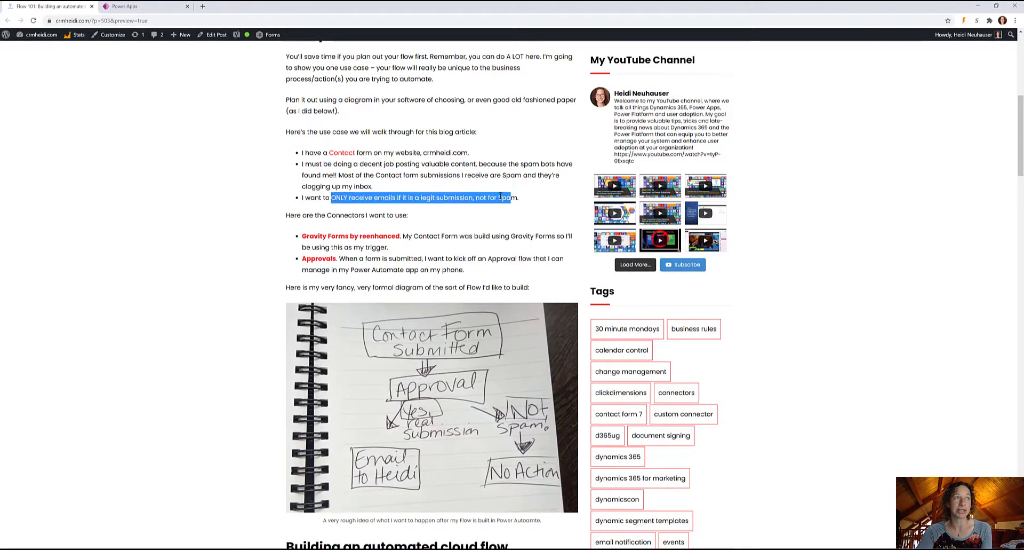
left_click(455, 197)
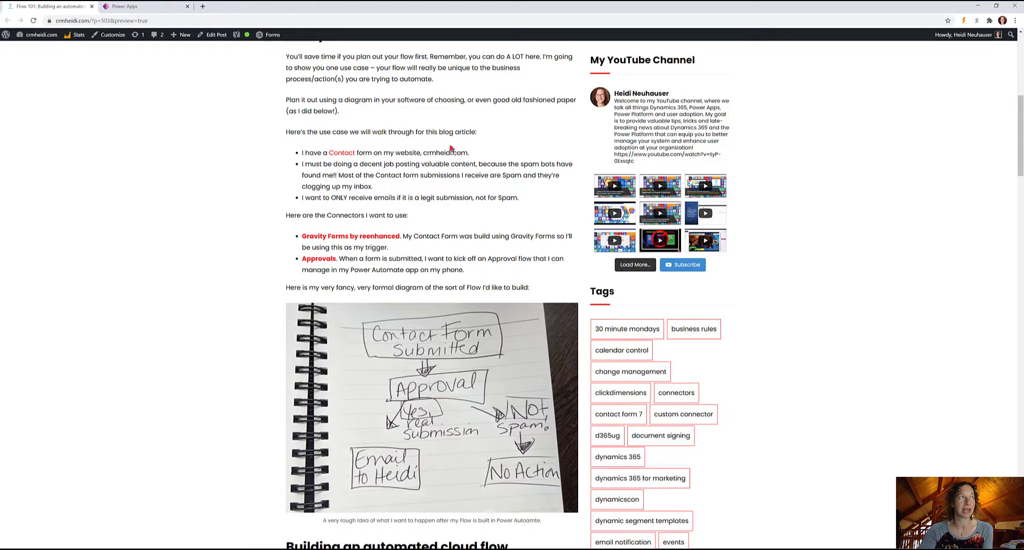
Add the Approvals 'Start and wait for an approval' action after the trigger.
left_click(141, 11)
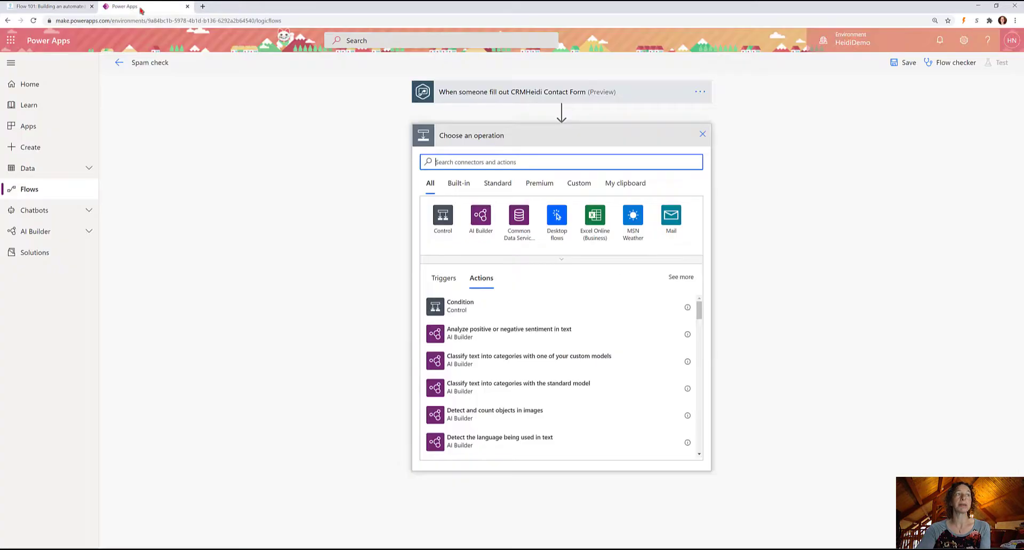
type("approval")
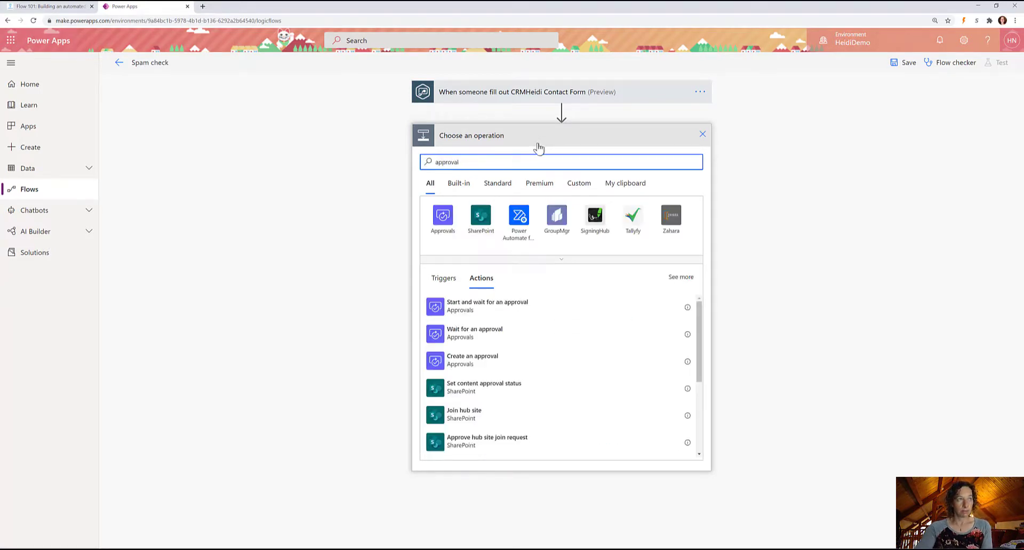
left_click(443, 218)
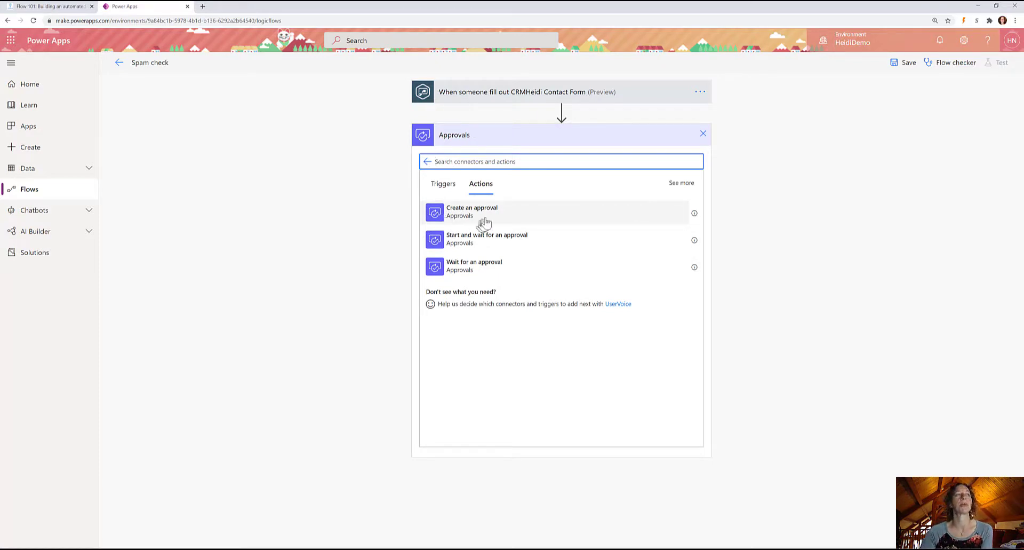
left_click(552, 246)
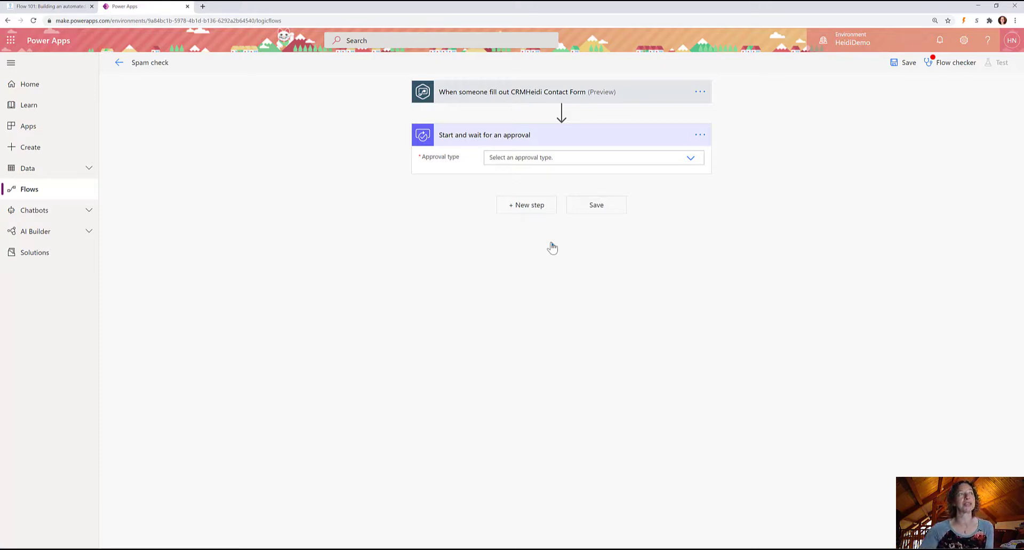
Choose 'Approve/Reject - First to respond' as the approval type.
left_click(689, 159)
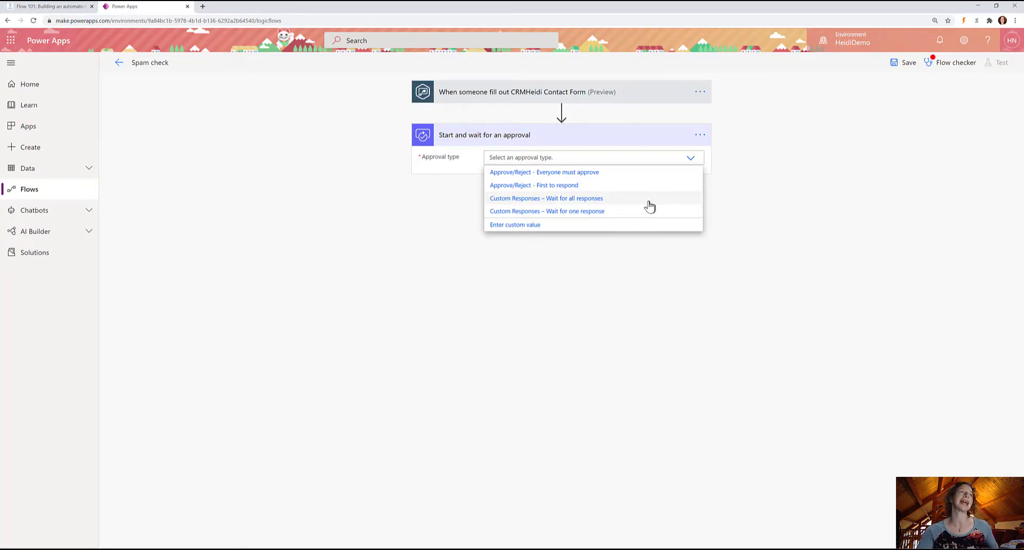
left_click(601, 184)
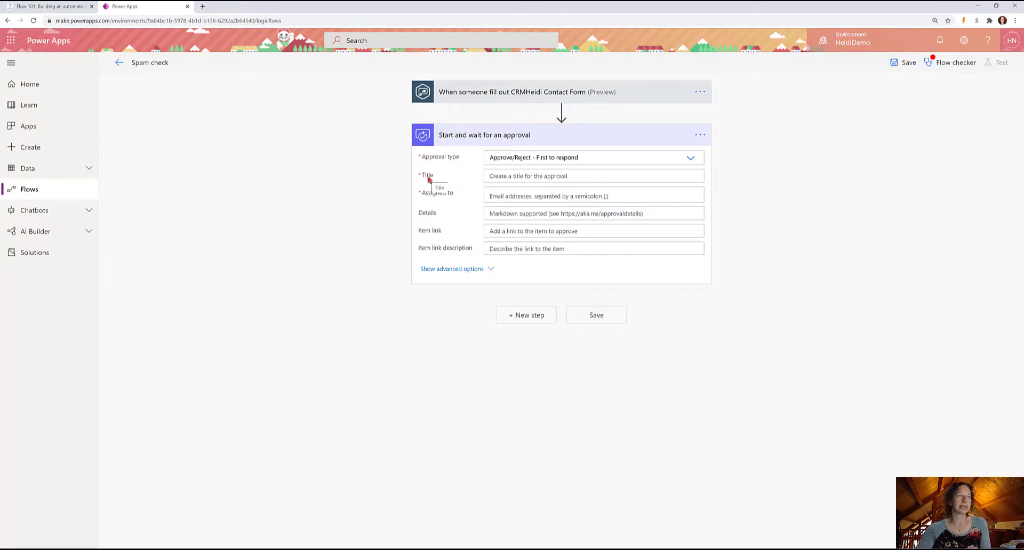
Title the approval 'New form submission:' followed by the Name (First) and Name (Last) values.
left_click(532, 174)
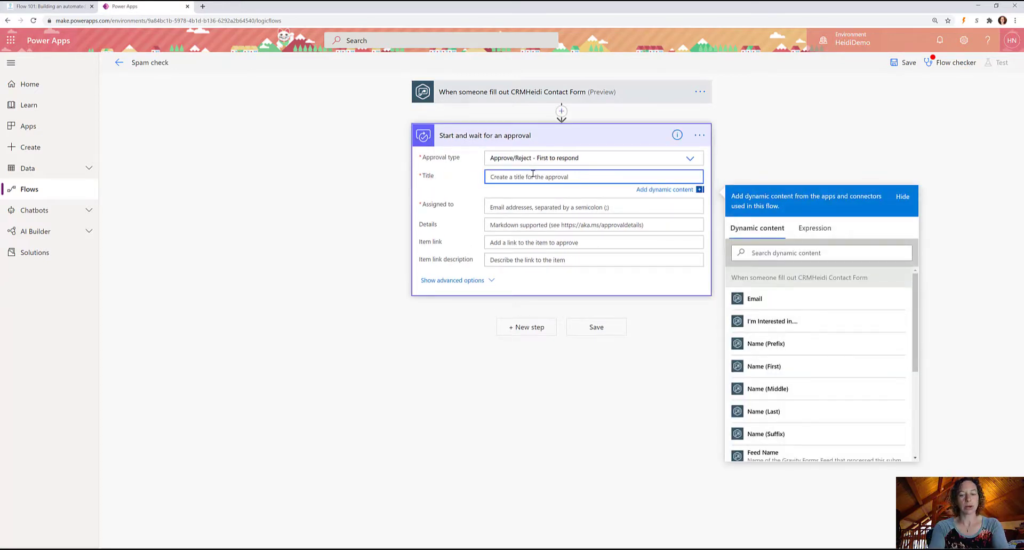
type("New form")
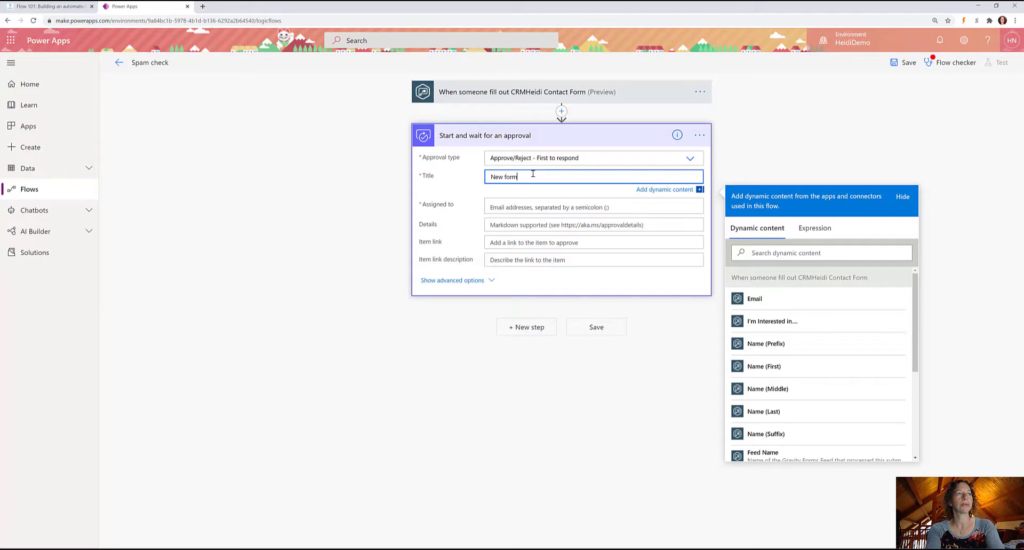
type(" submission")
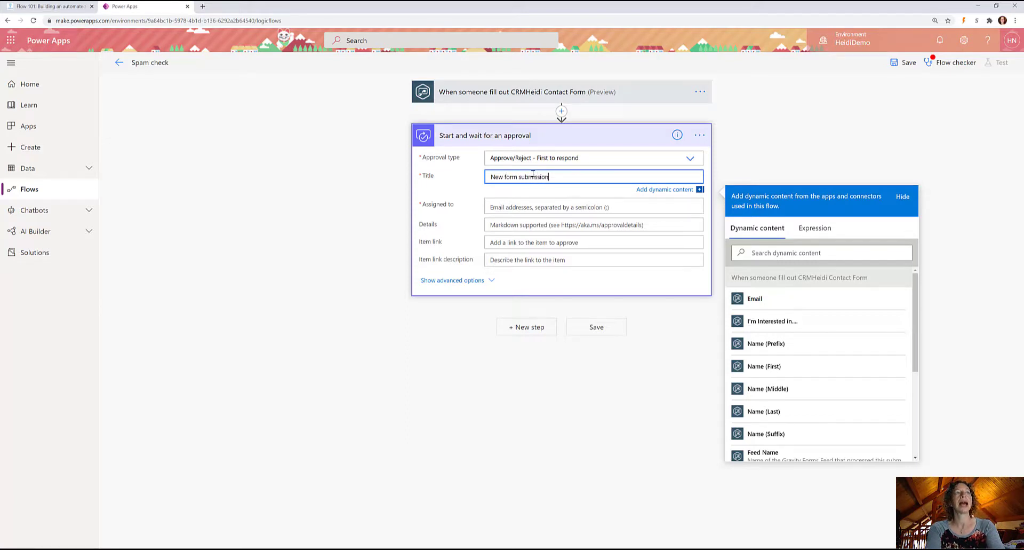
type(":")
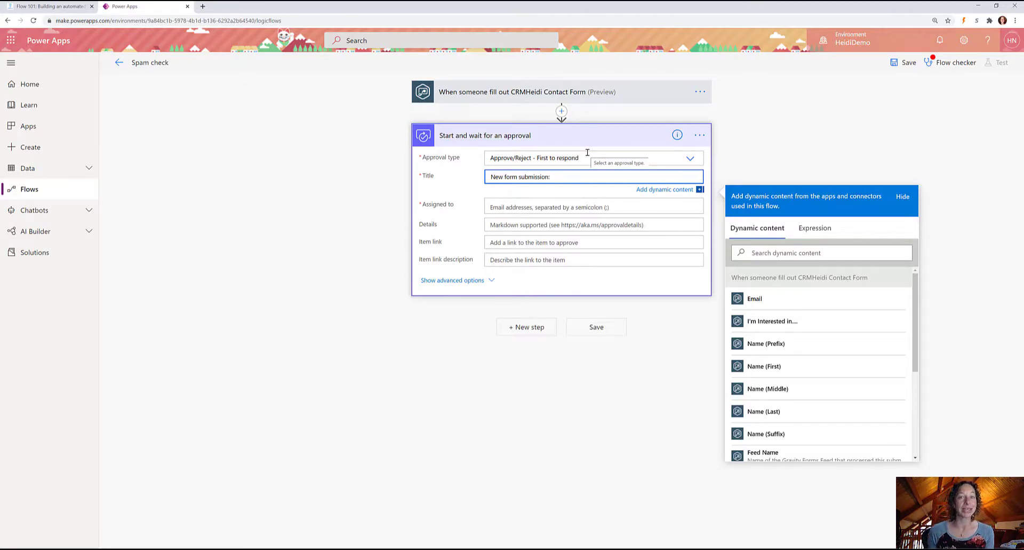
type(":")
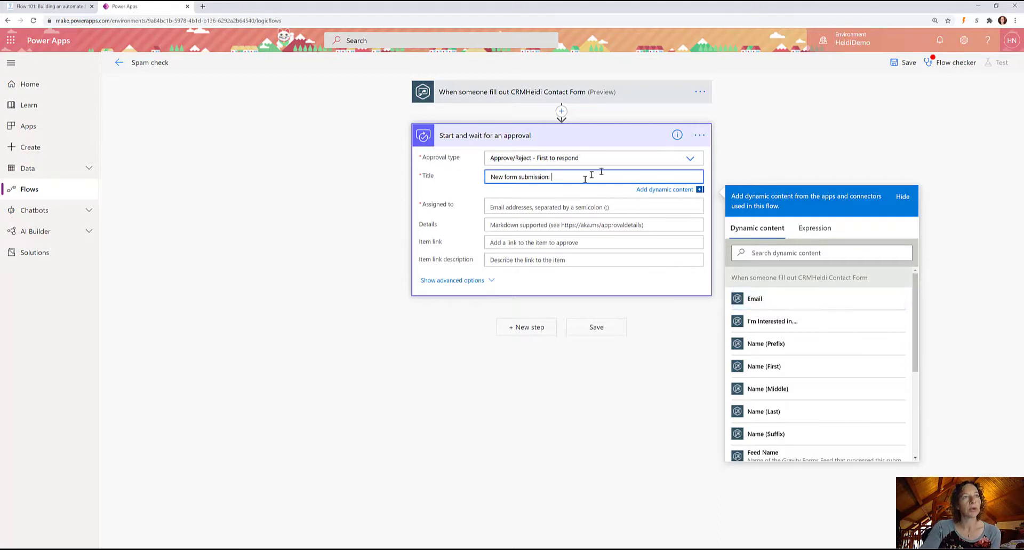
left_click(788, 367)
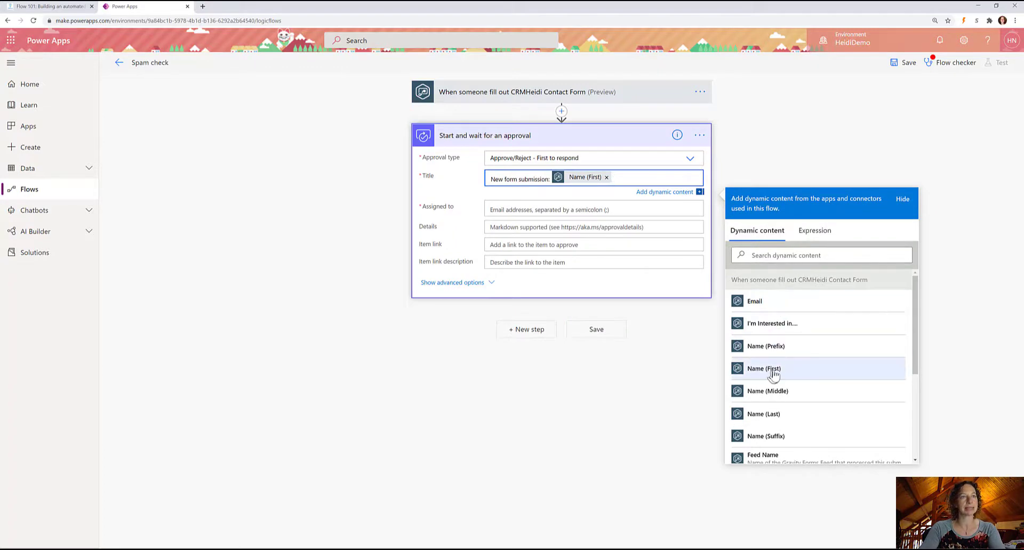
left_click(784, 414)
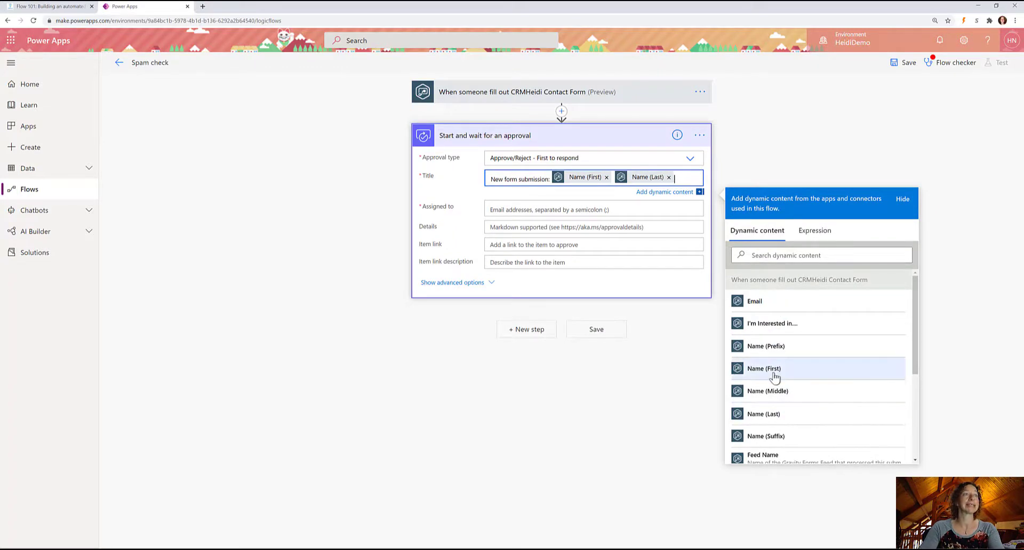
left_click(554, 208)
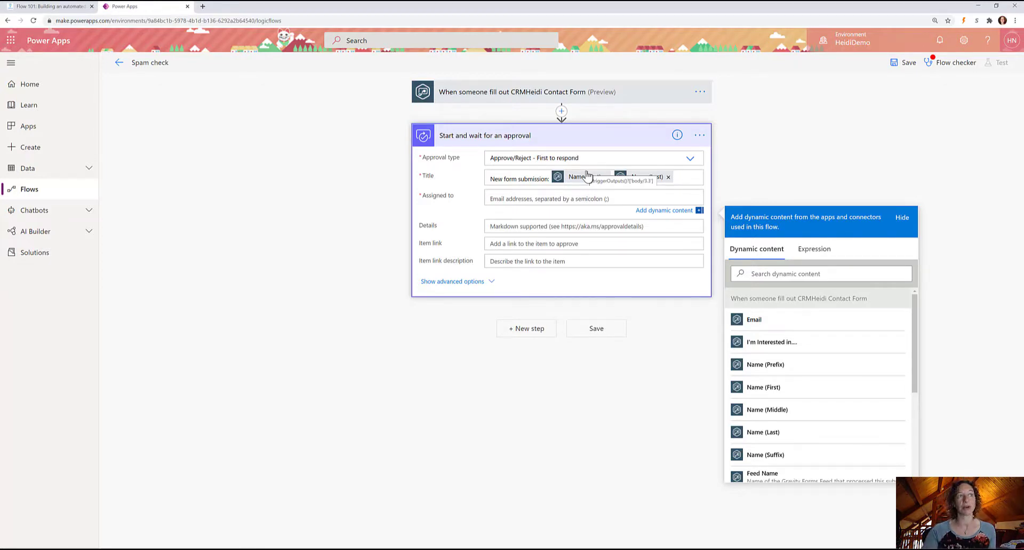
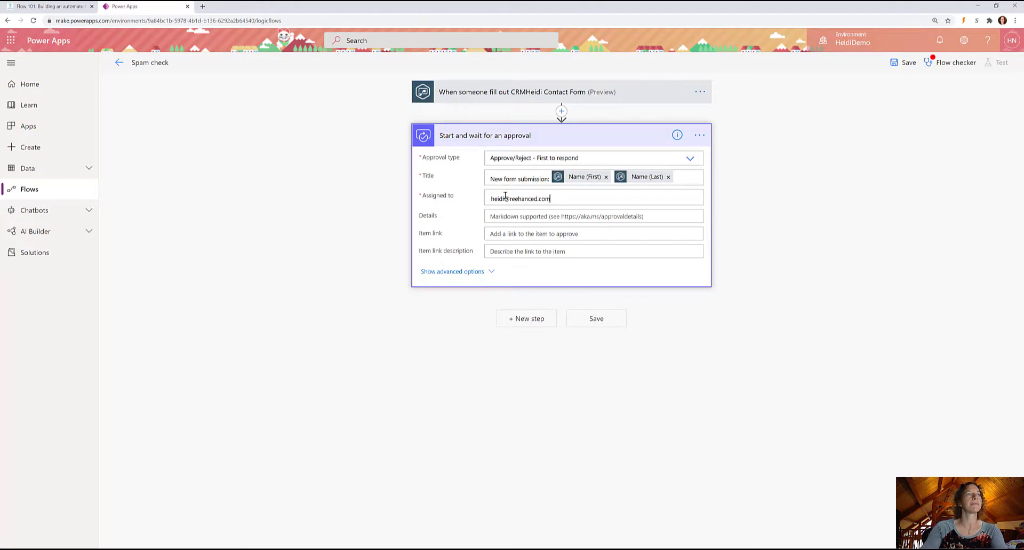
Enter the approver's e-mail address in Assigned to and briefly check the advanced options.
left_click(558, 234)
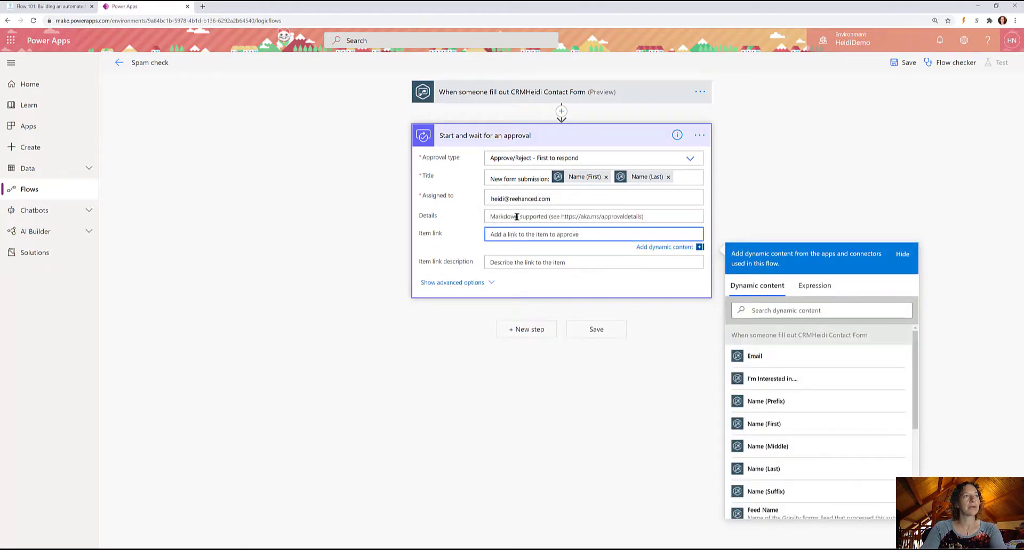
left_click(476, 282)
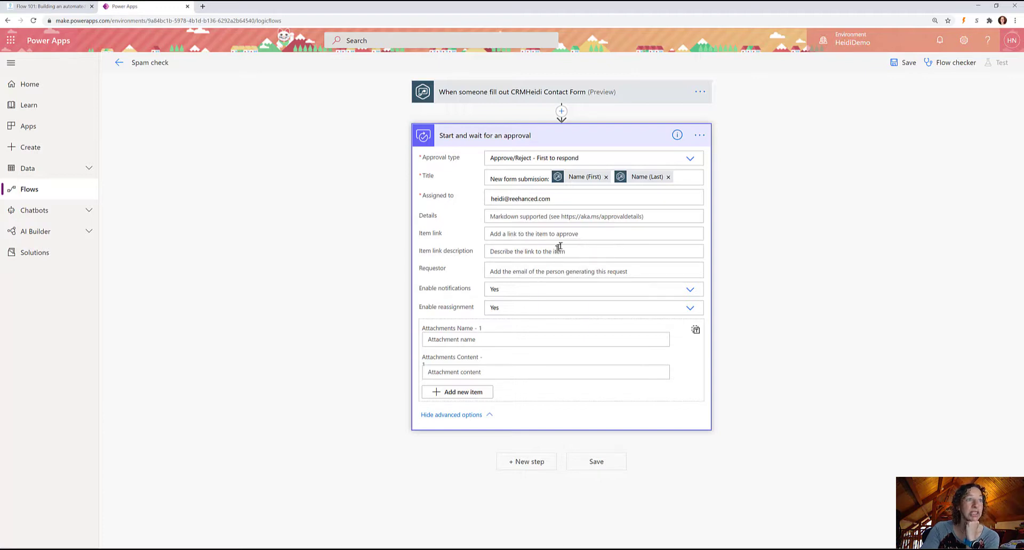
left_click(487, 420)
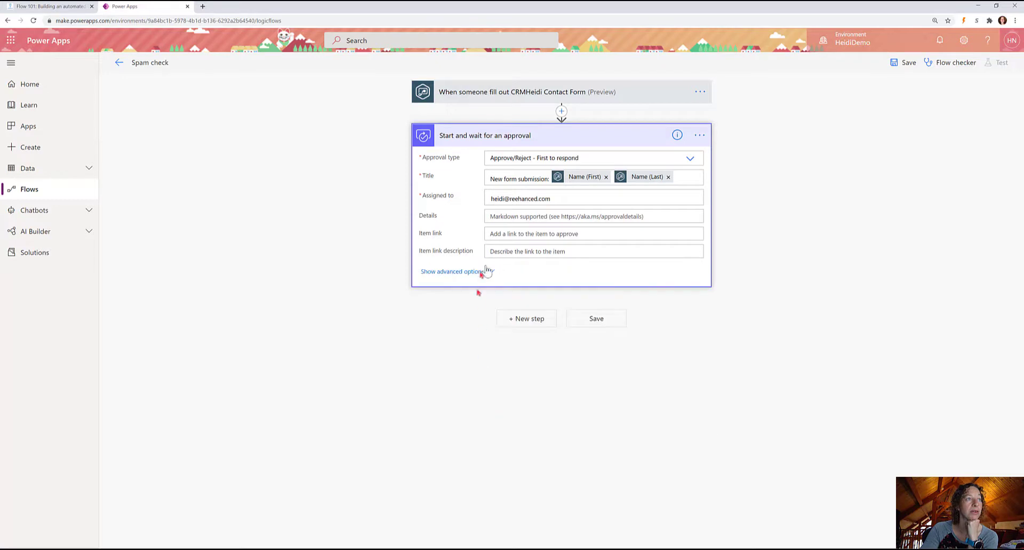
left_click(517, 217)
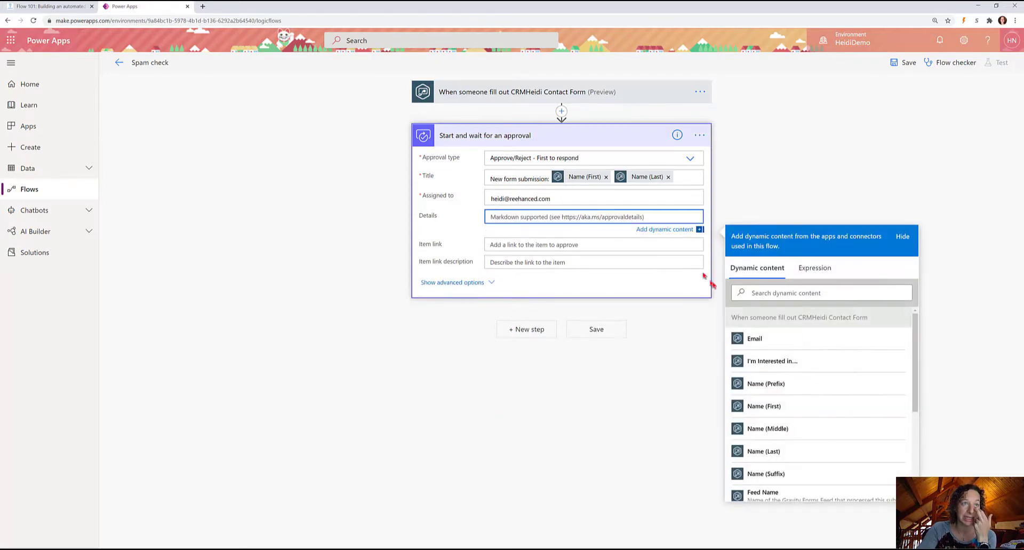
Fill Details with I'm Interested in plus 'form sent in on:' Date Created, then save the flow.
left_click(776, 361)
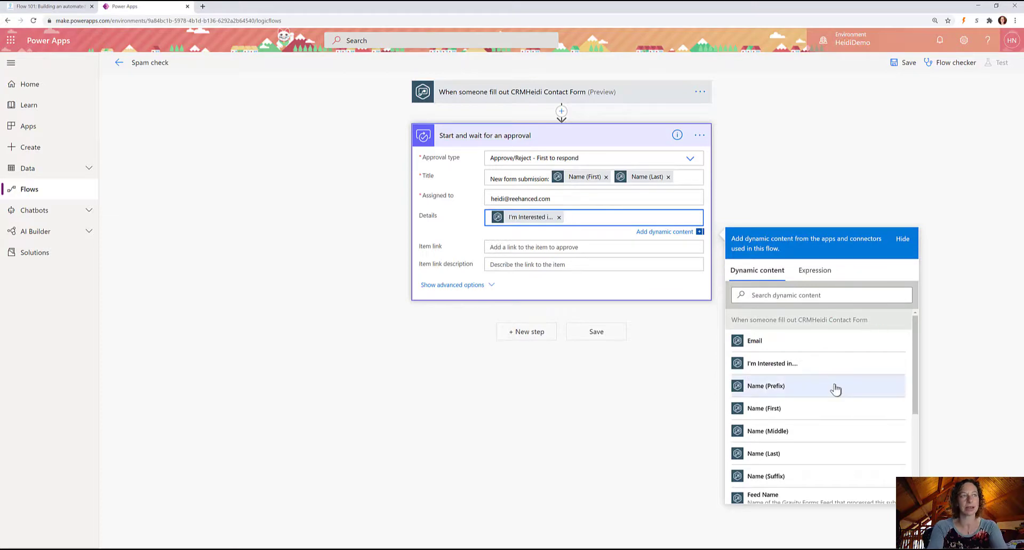
key("Return")
type("com")
key("BackSpace")
key("BackSpace")
key("BackSpace")
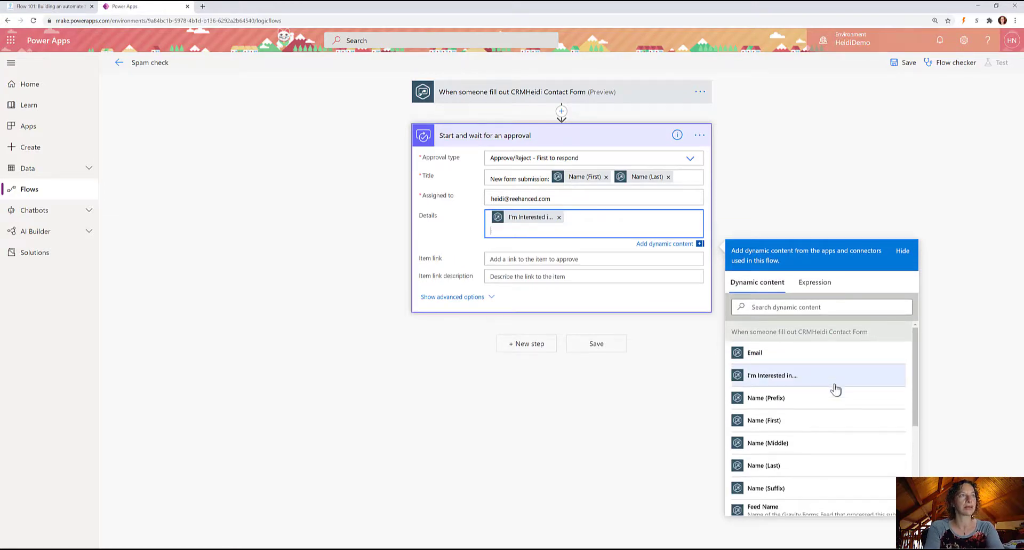
type("form sent in on:")
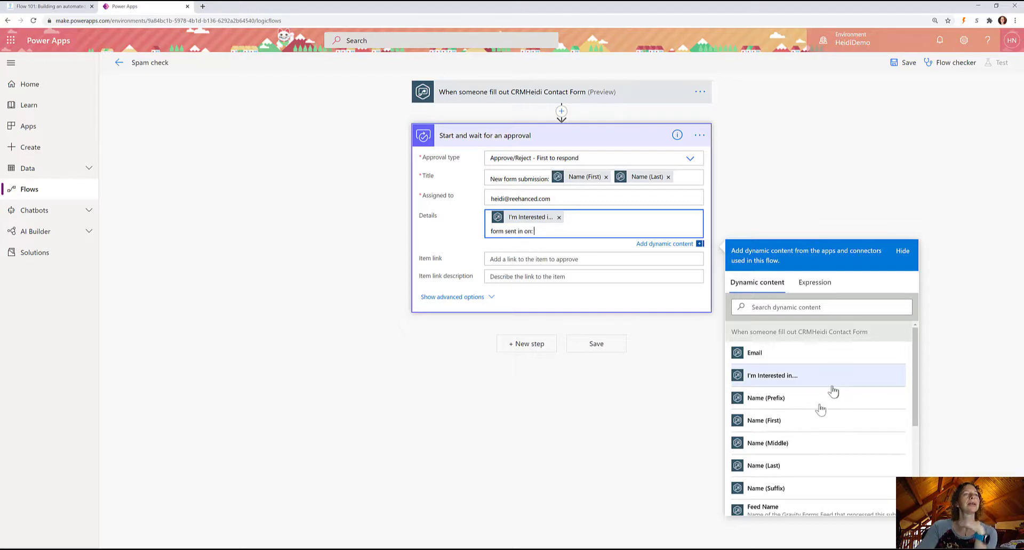
scroll(832, 395, "down", 5)
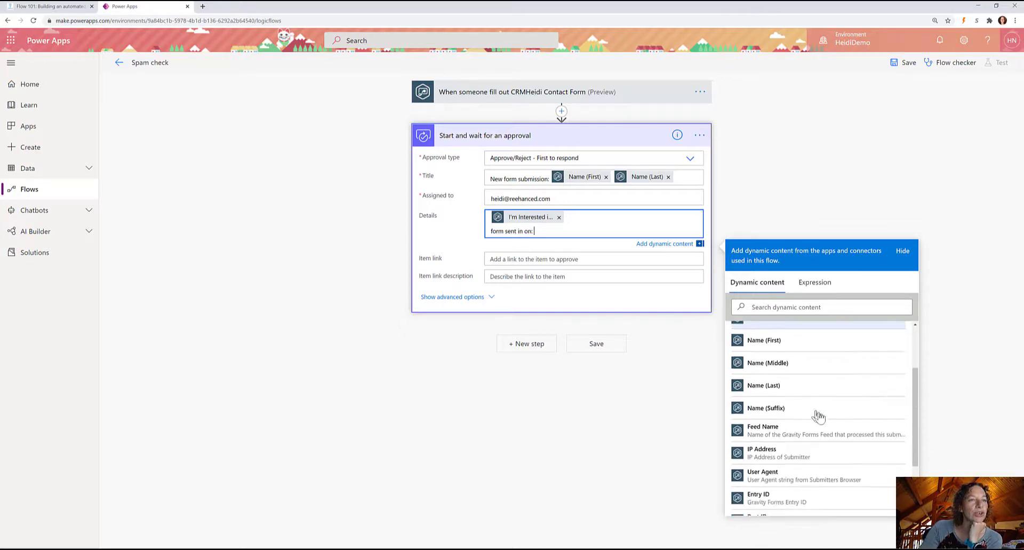
left_click(778, 506)
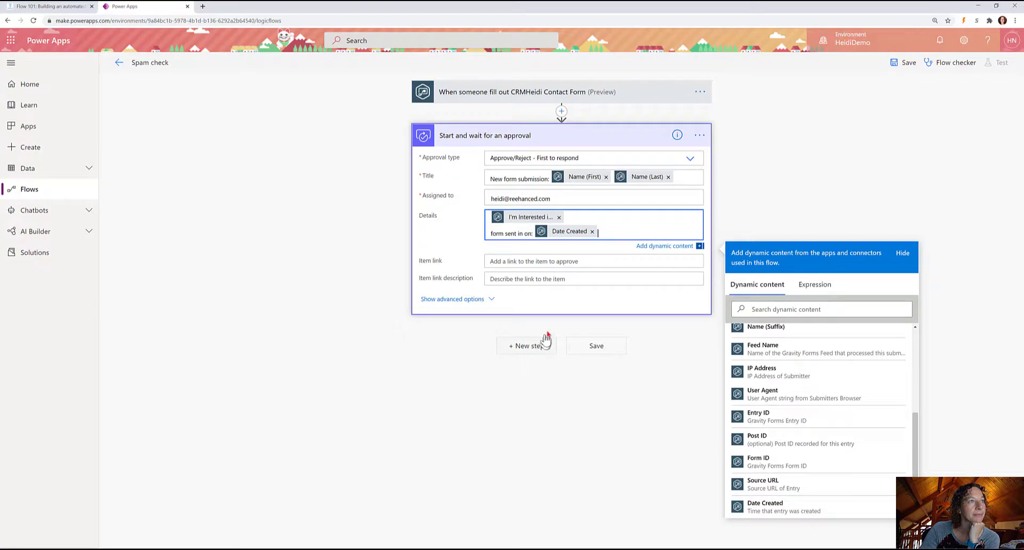
left_click(593, 350)
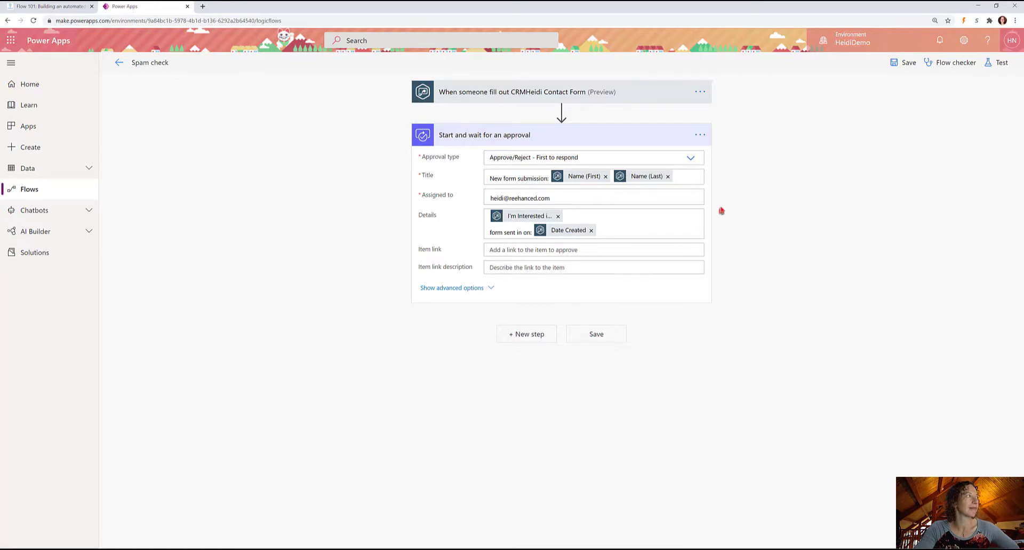
Add a Condition control step directly below the approval step.
left_click(527, 334)
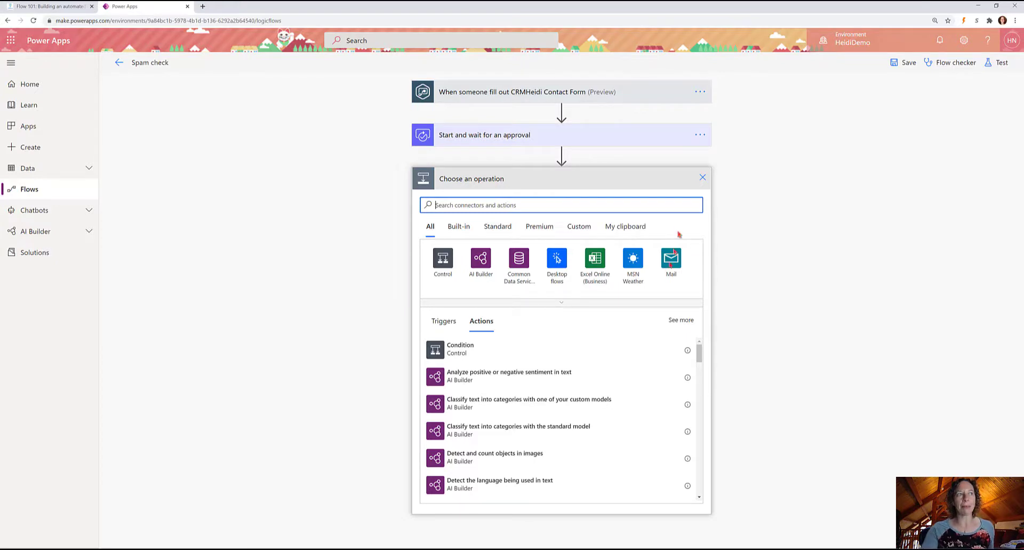
left_click(439, 353)
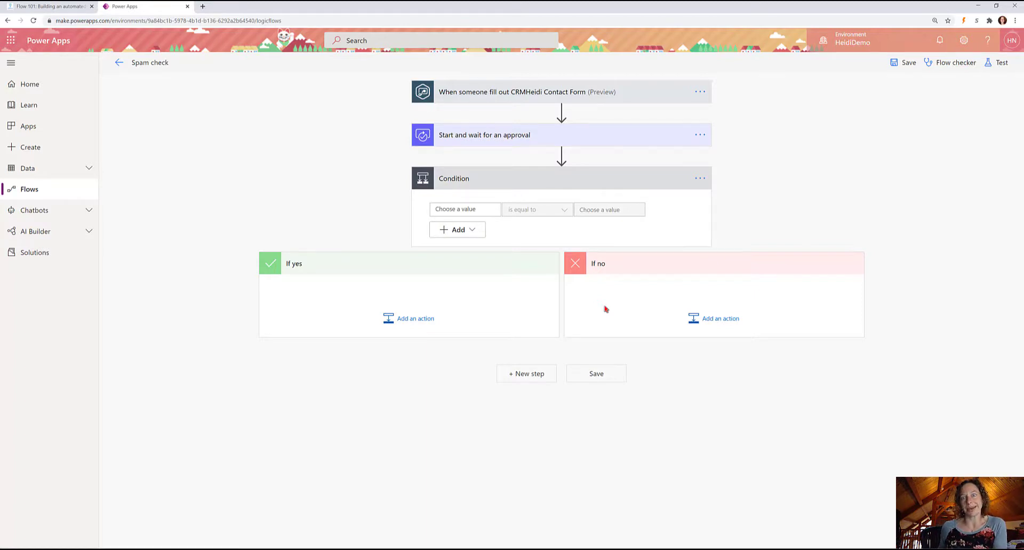
Compare the approval's Outcome token with 'Approved' using 'is equal to'.
left_click(477, 209)
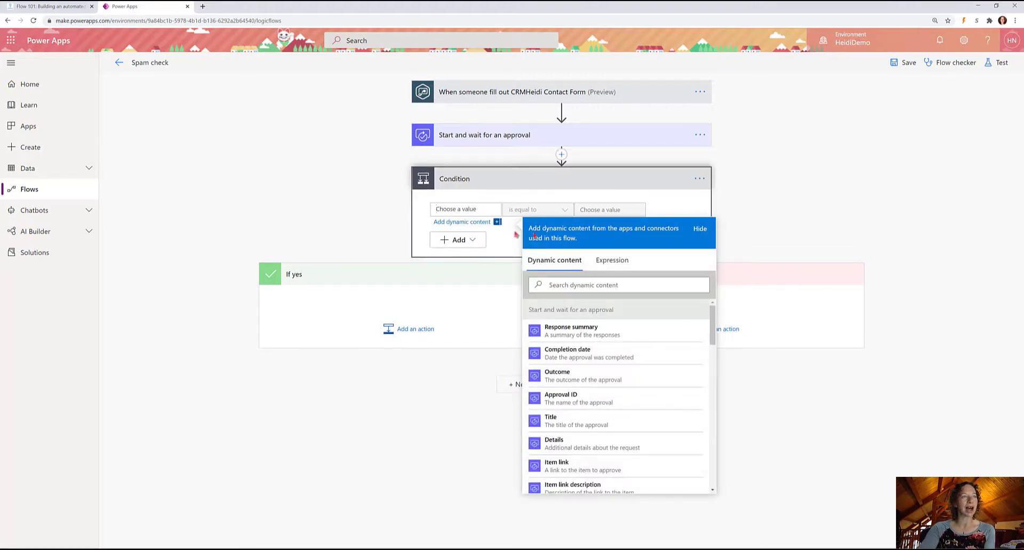
scroll(595, 395, "down", 5)
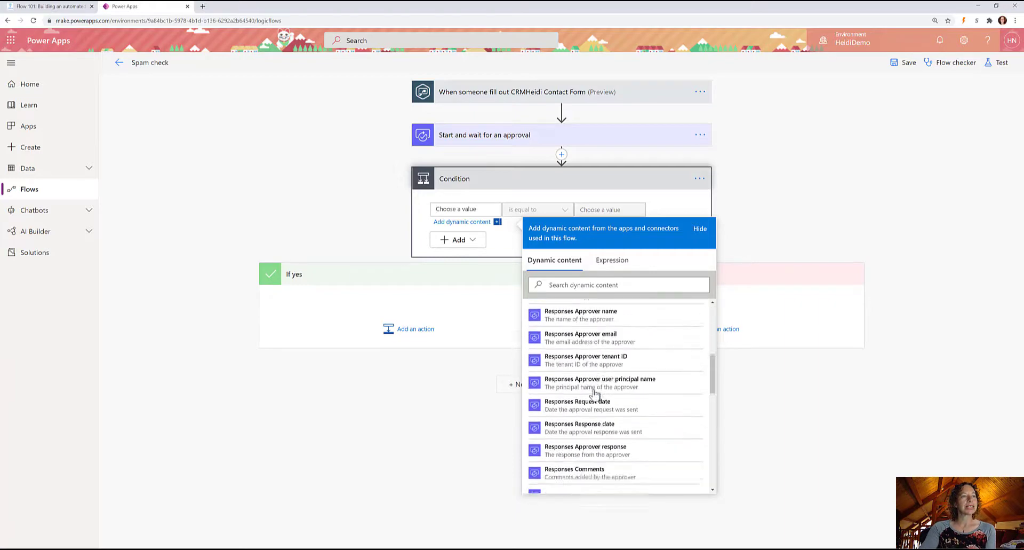
scroll(598, 420, "down", 4)
scroll(598, 421, "up", 10)
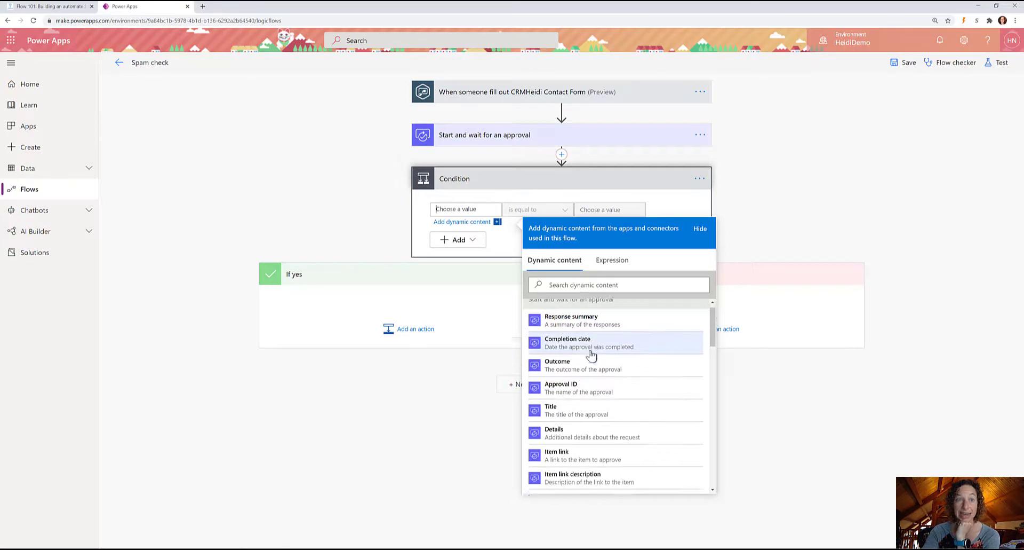
scroll(591, 355, "down", 10)
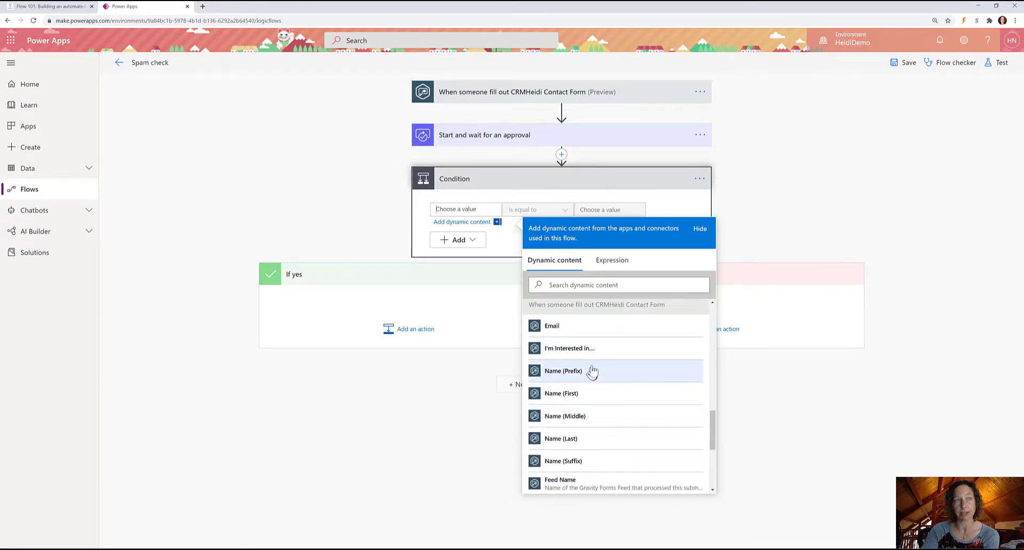
scroll(595, 368, "up", 6)
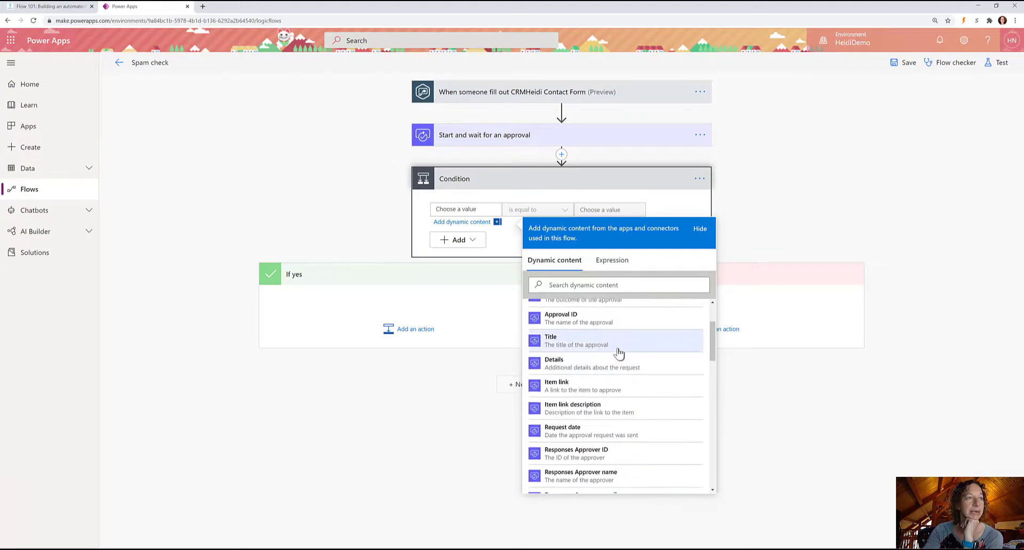
scroll(616, 355, "up", 2)
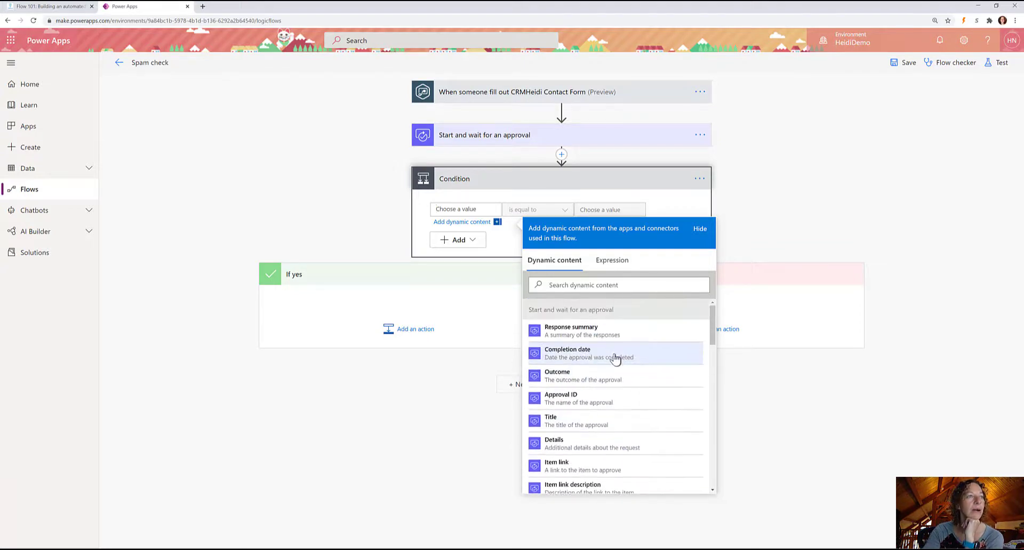
left_click(582, 376)
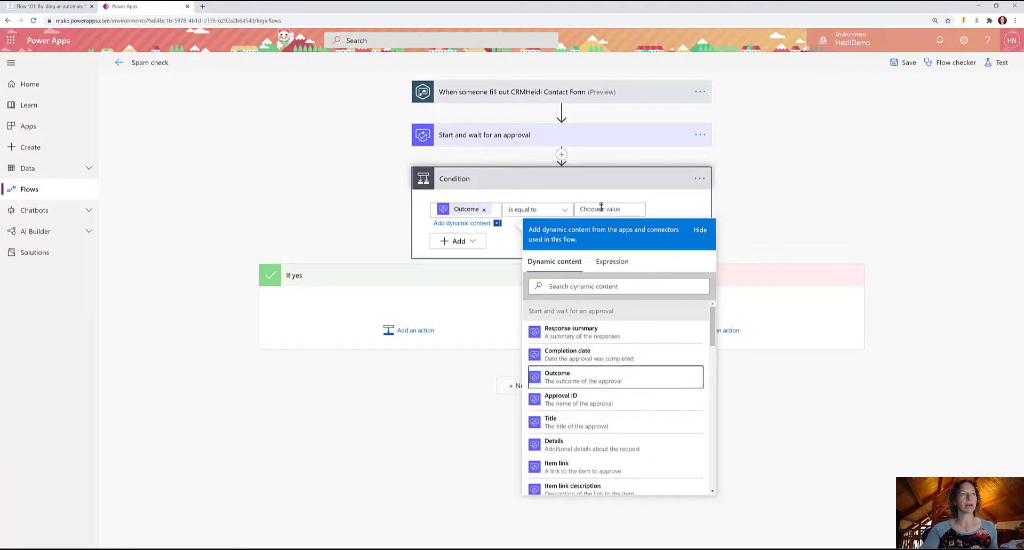
left_click(600, 209)
type("A")
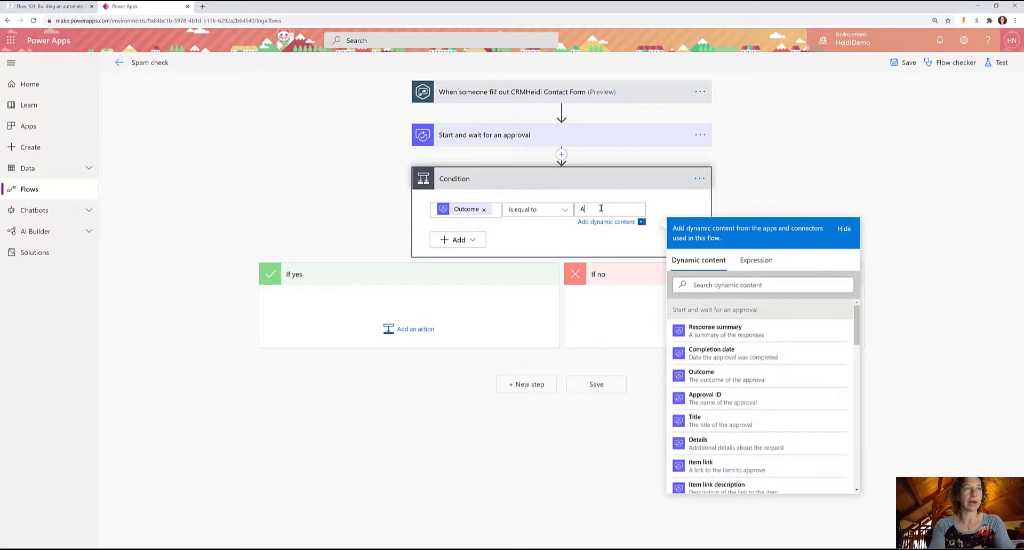
type("pproved")
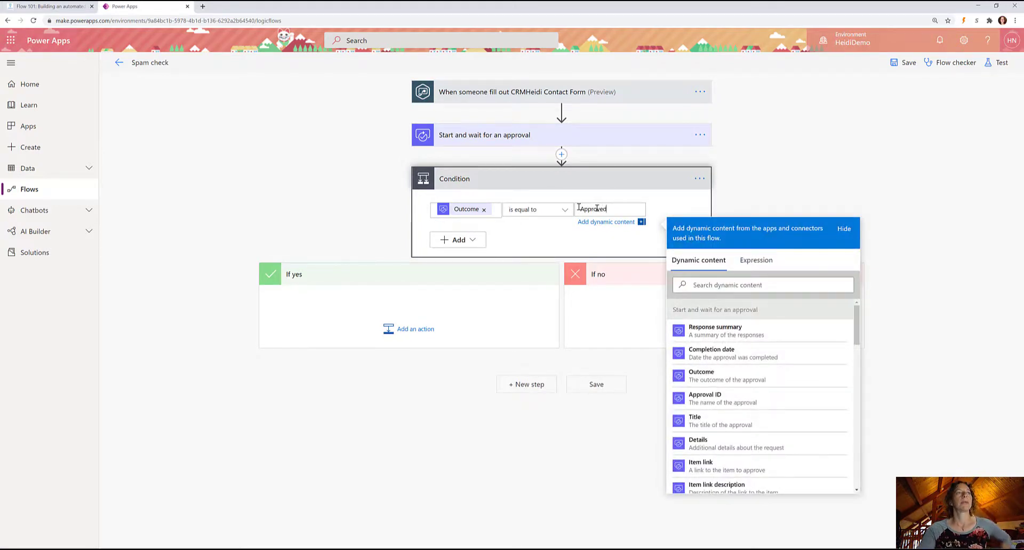
left_click(523, 137)
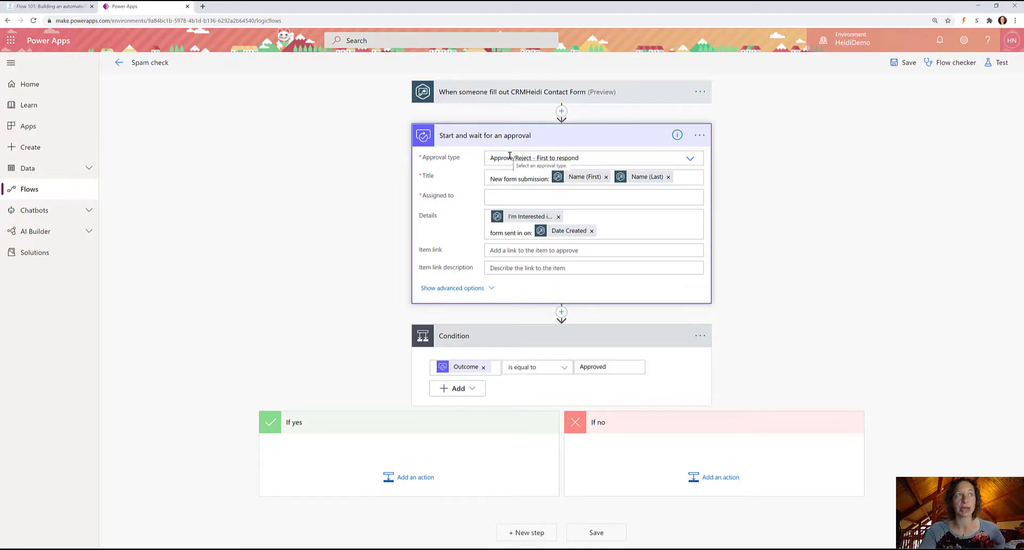
In the If yes branch, search 'notification' and pick Send me a mobile notification.
left_click(822, 314)
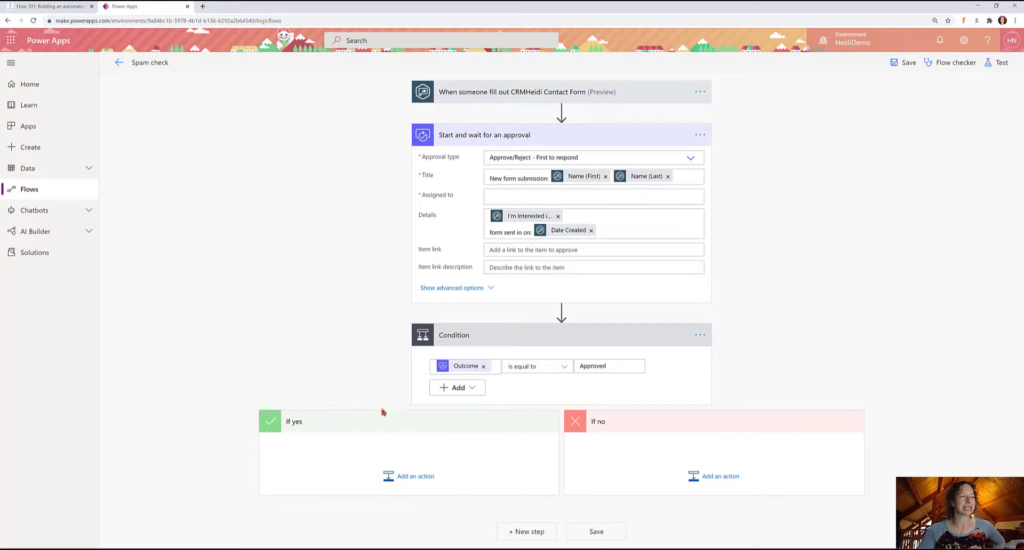
left_click(408, 475)
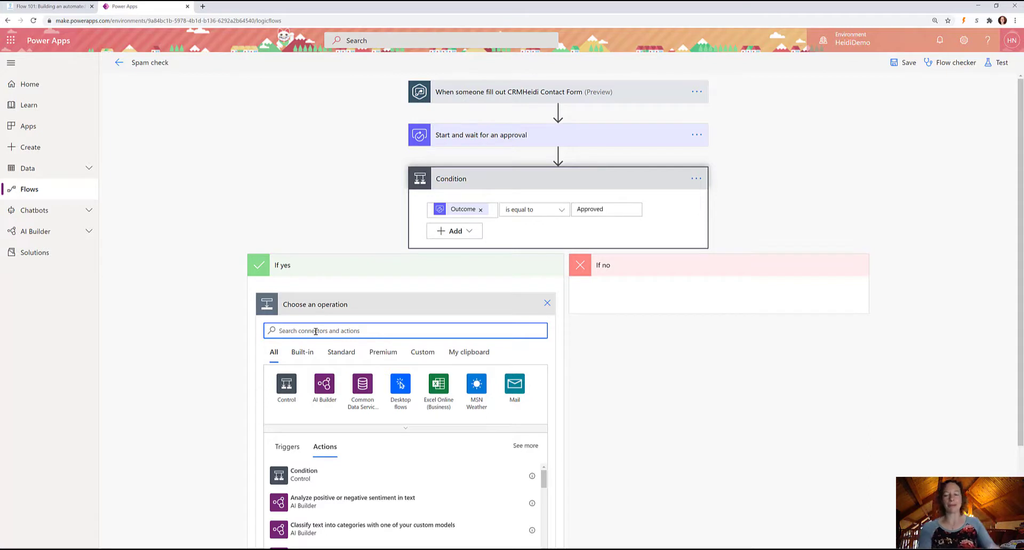
type("notification")
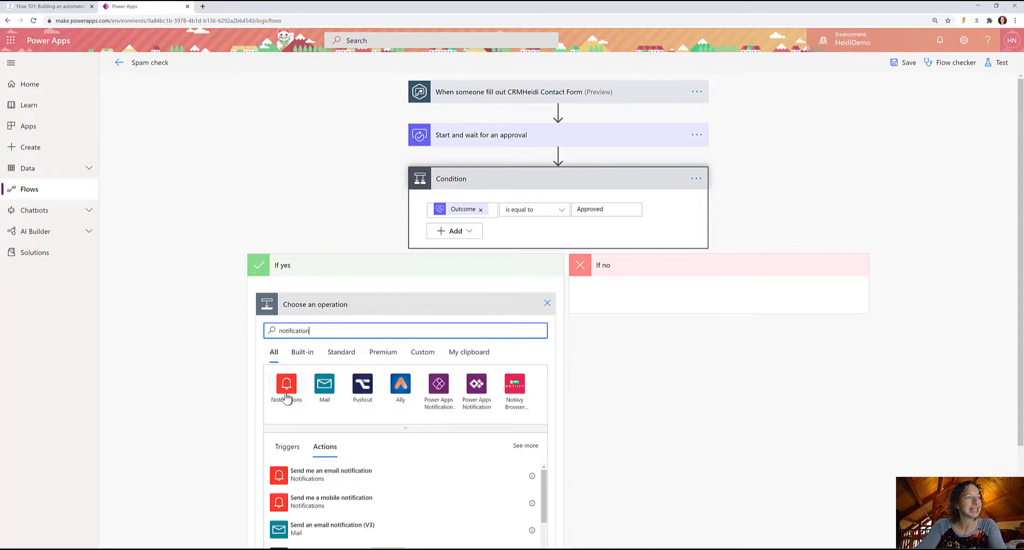
left_click(287, 386)
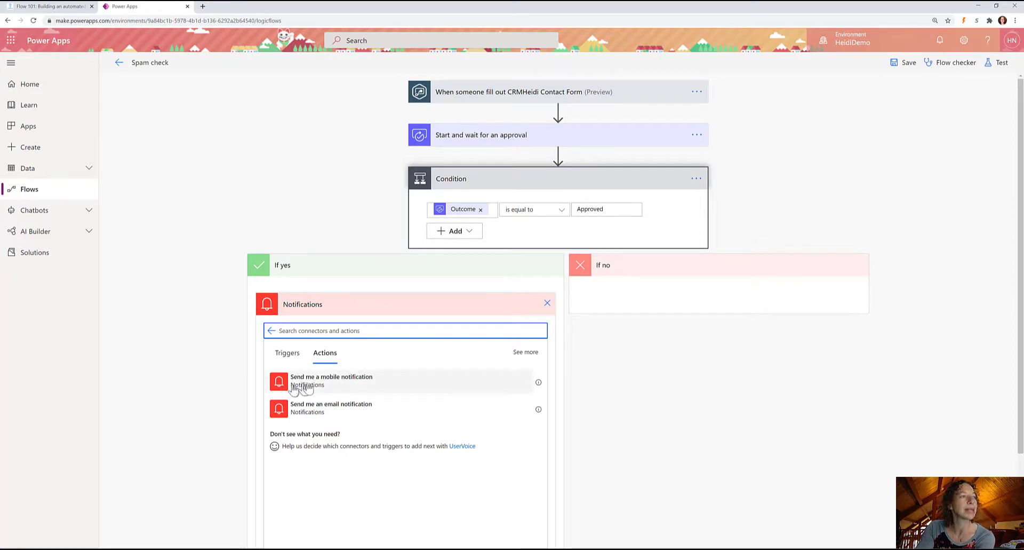
left_click(314, 389)
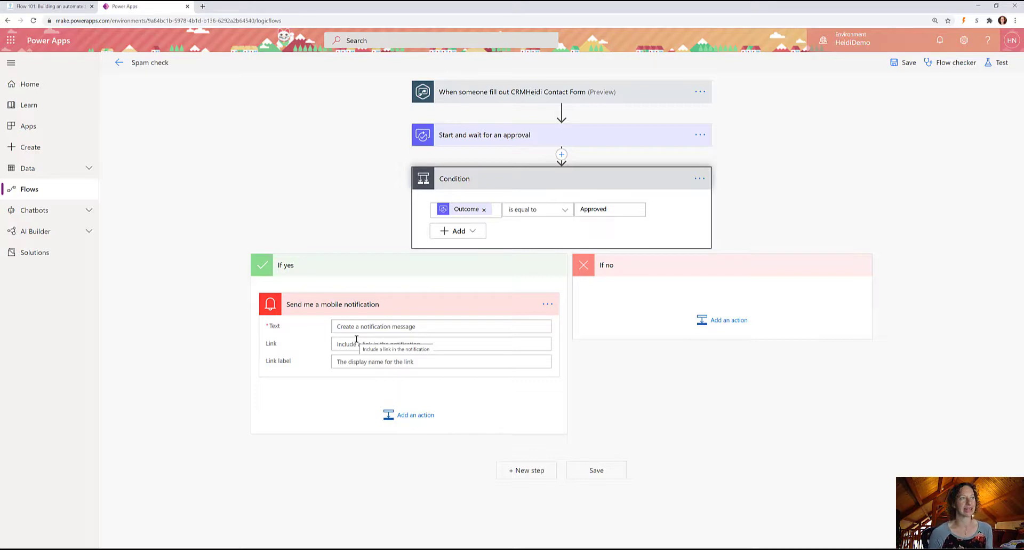
Write the notification text 'New form submission, NOT spam! :)' followed by the Email token.
left_click(373, 322)
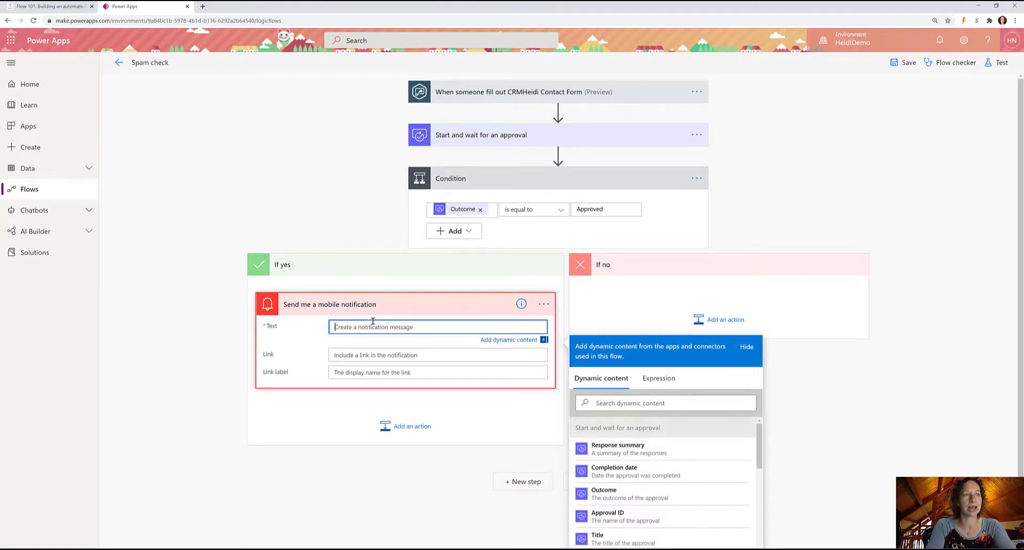
type("New form submission, NOT spam! :)")
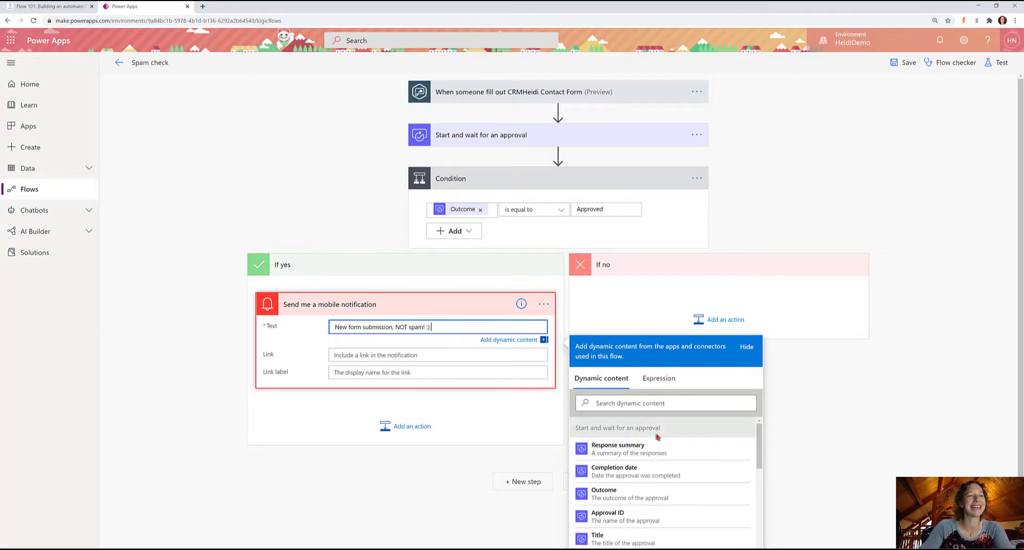
scroll(654, 467, "down", 5)
scroll(653, 480, "down", 6)
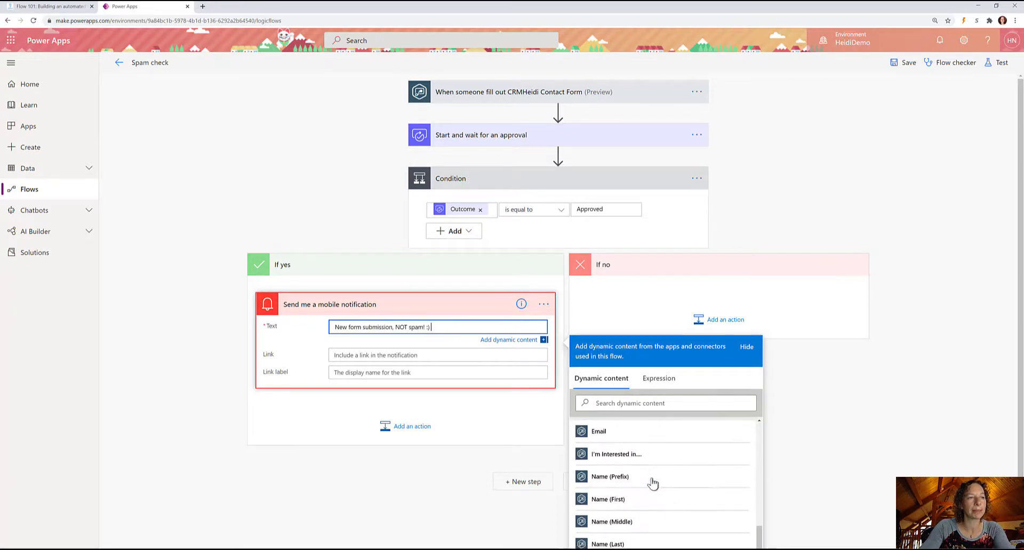
scroll(650, 472, "up", 2)
left_click(622, 441)
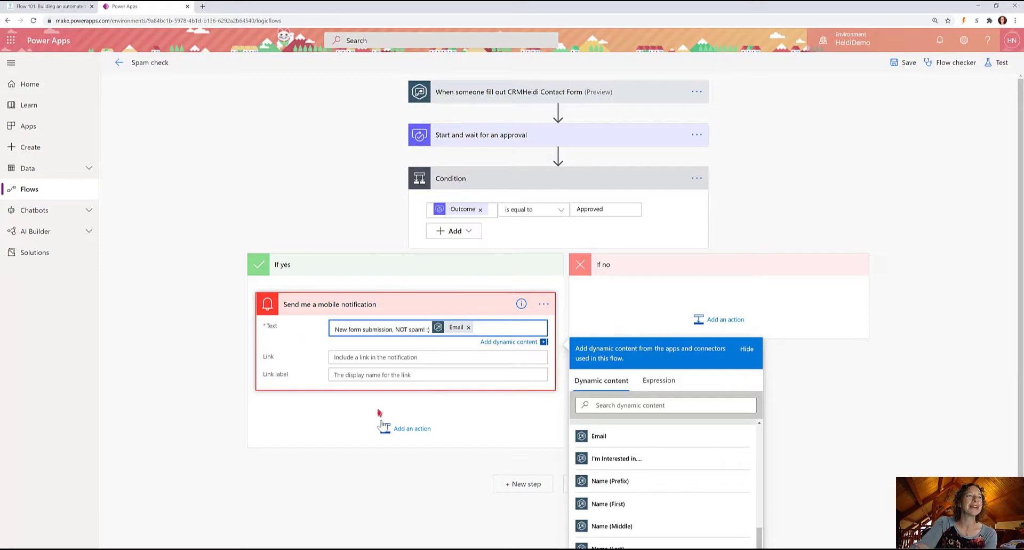
left_click(298, 433)
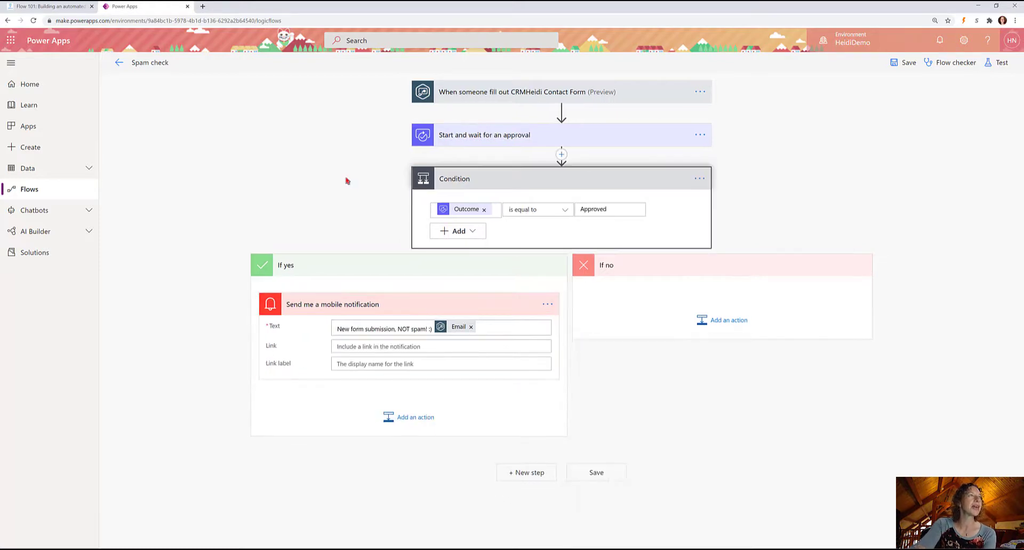
Check the plan in the blog post, then add another action below the notification.
left_click(46, 5)
scroll(452, 371, "down", 2)
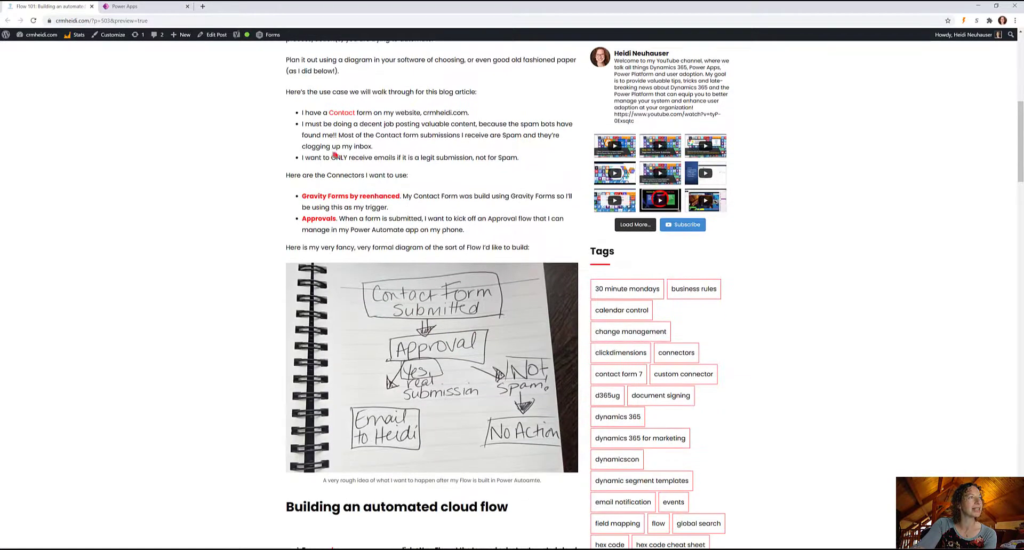
left_click(138, 6)
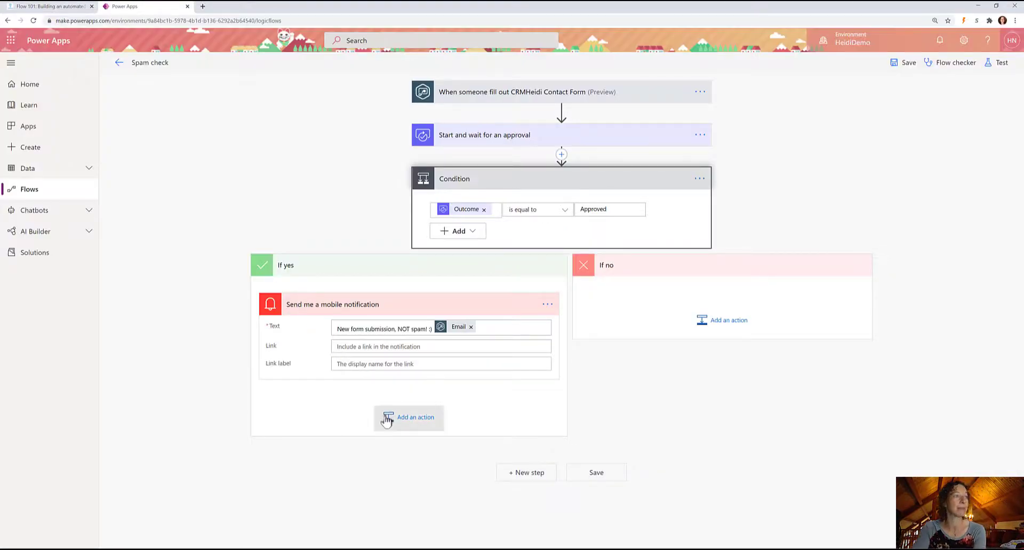
left_click(395, 416)
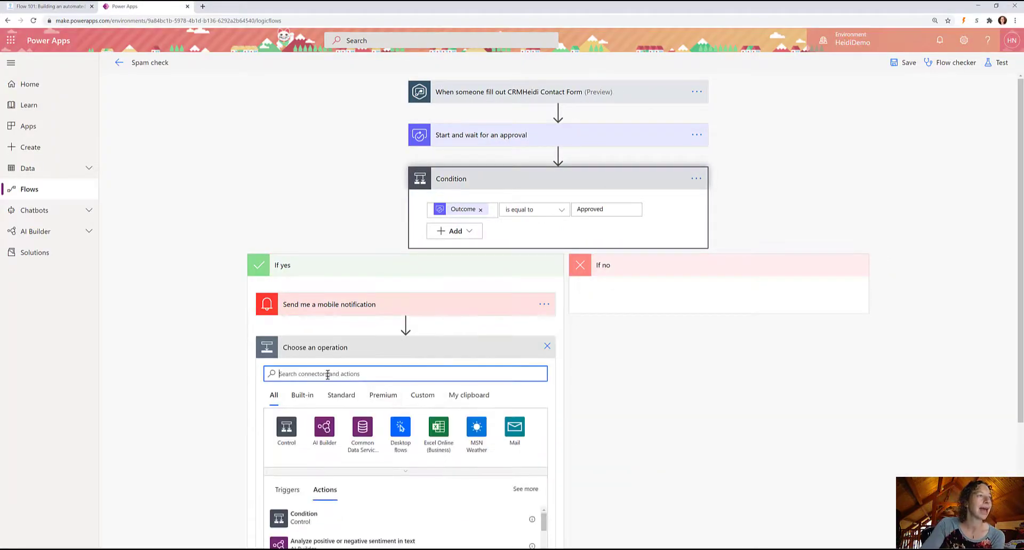
Search 'email' and add the Office 365 Outlook Send an email (V2) action.
type("email")
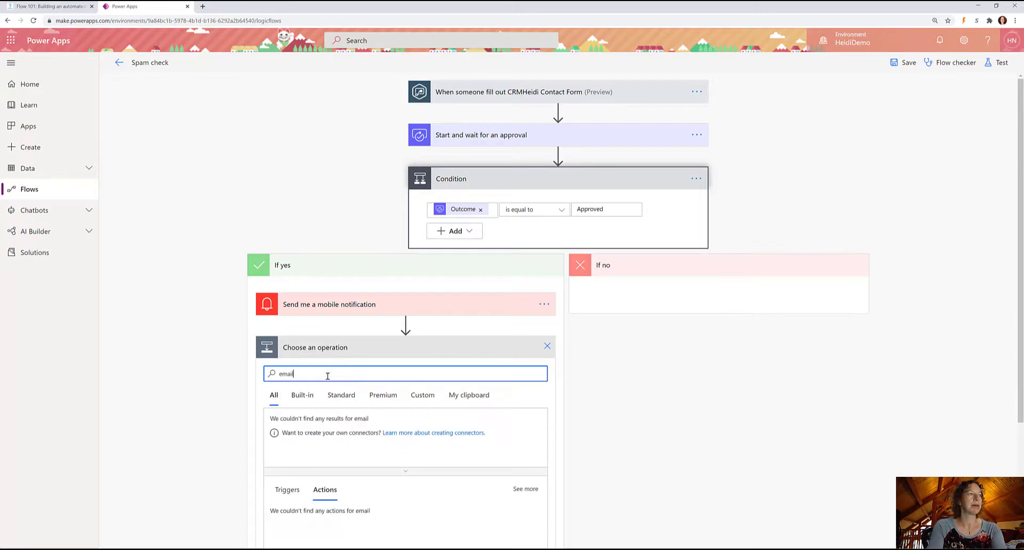
scroll(288, 435, "down", 1)
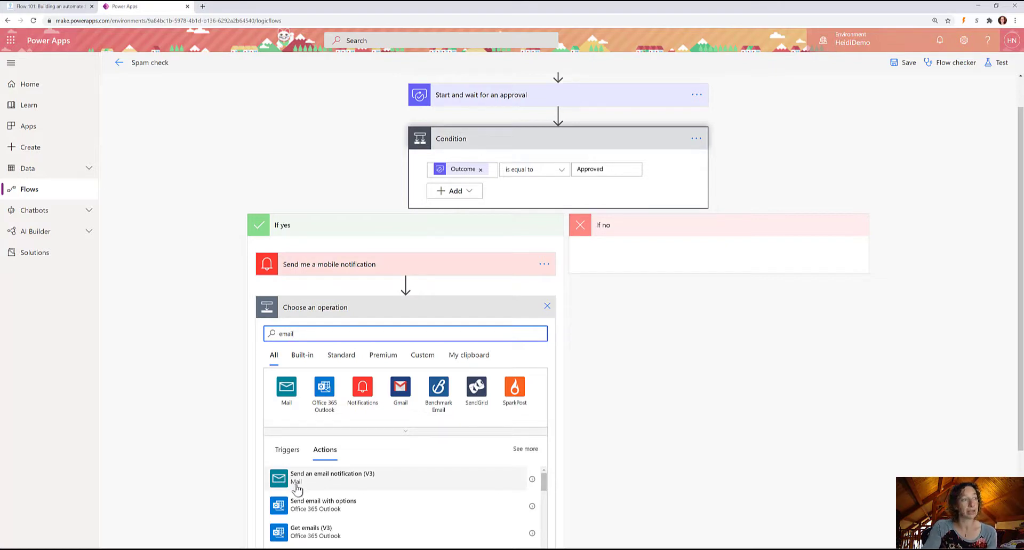
scroll(297, 488, "down", 3)
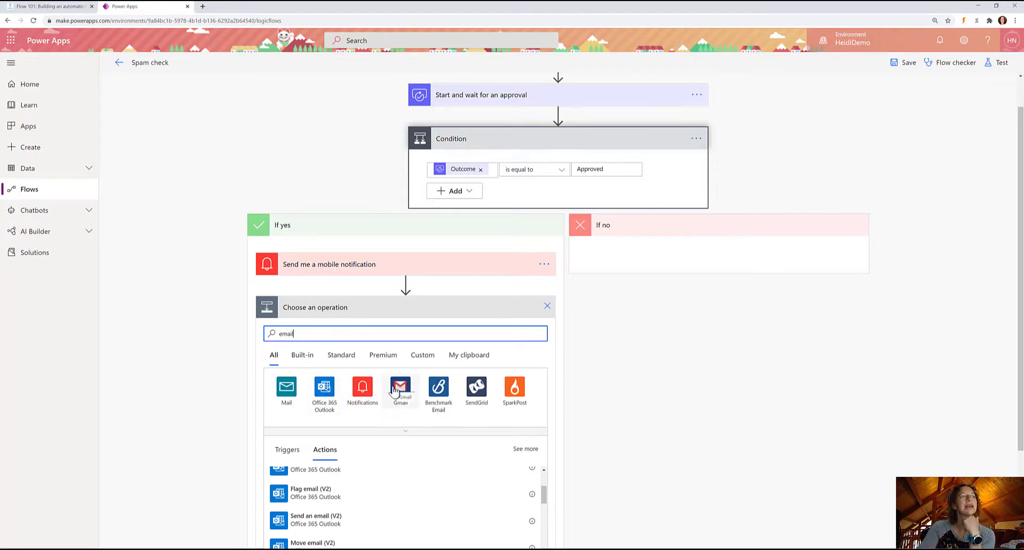
left_click(320, 395)
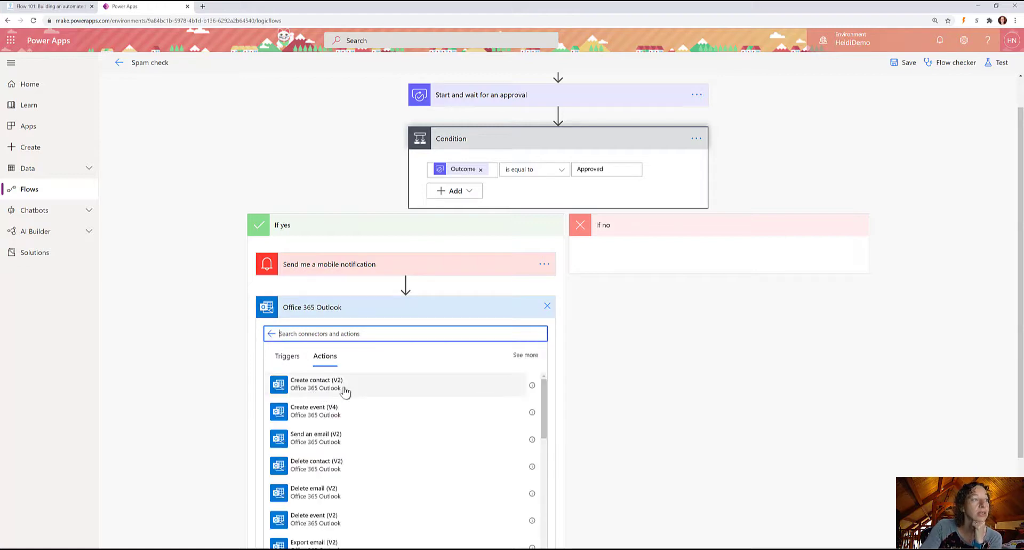
left_click(350, 443)
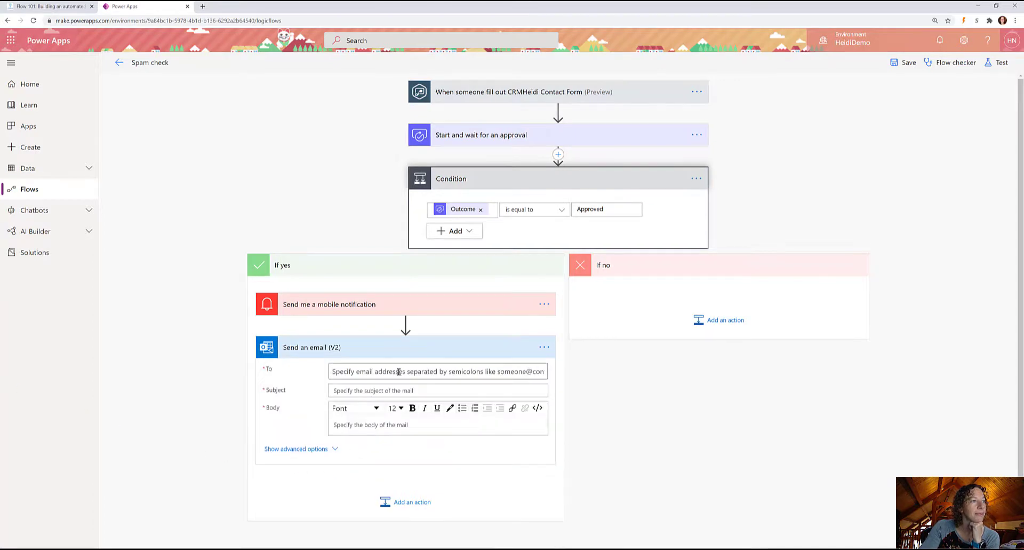
Set the email's To field to the flow owner's own address from Suggested People.
left_click(400, 371)
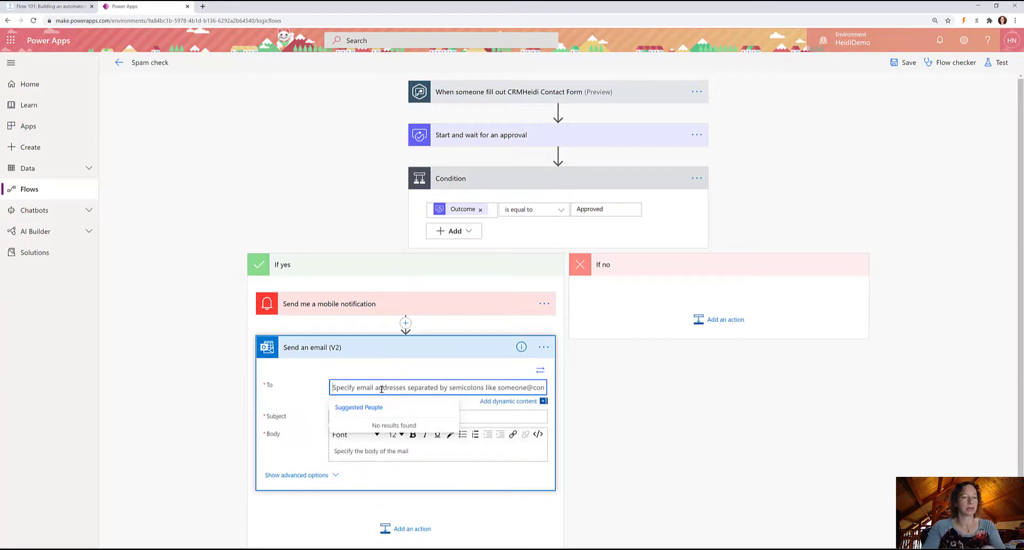
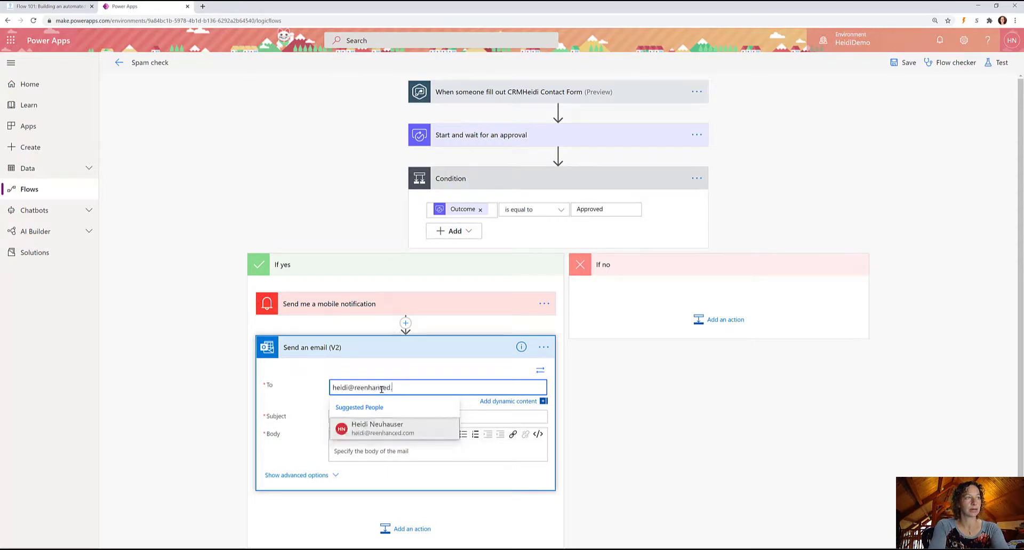
left_click(376, 433)
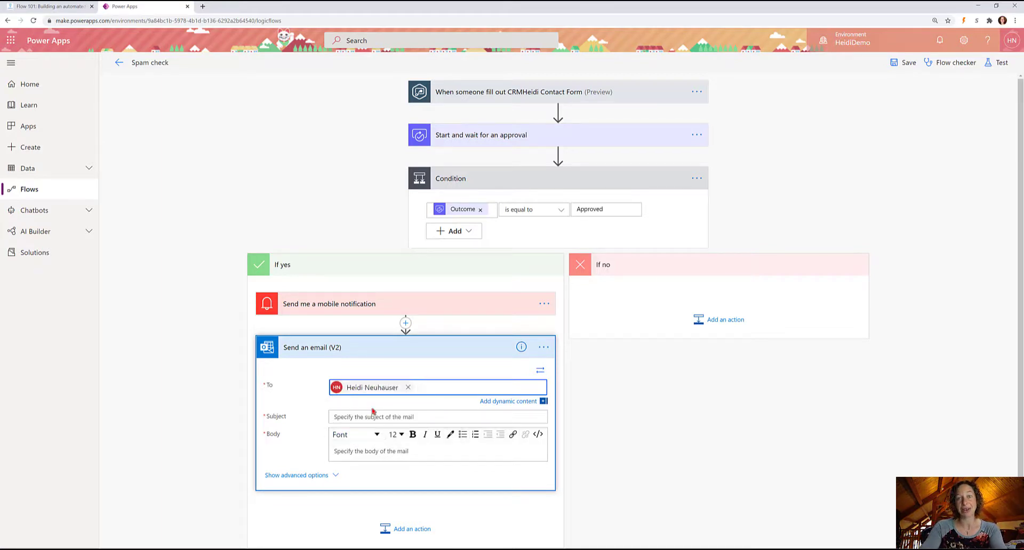
Set the subject to 'New Form from' followed by Name (First) and Name (Last).
left_click(361, 417)
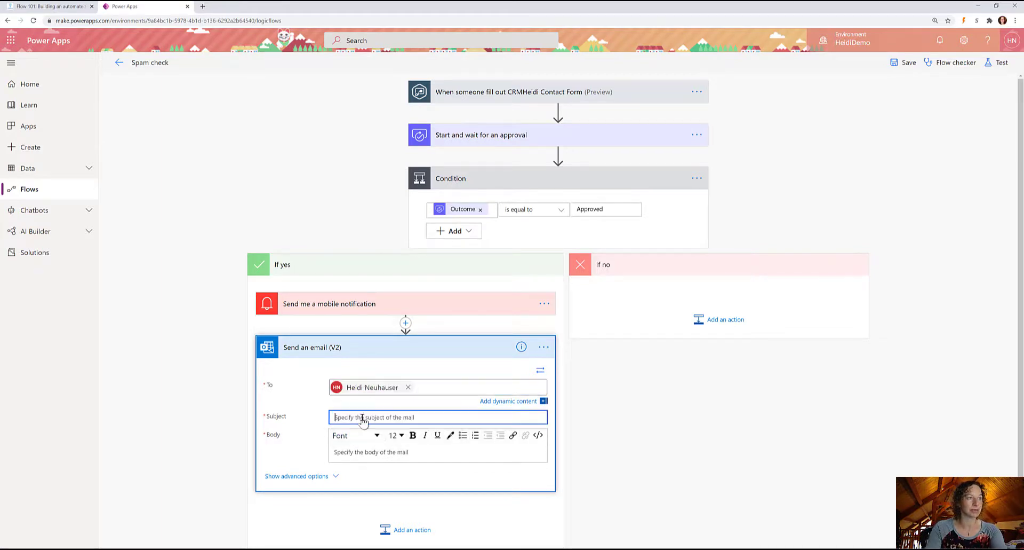
type("New Form from")
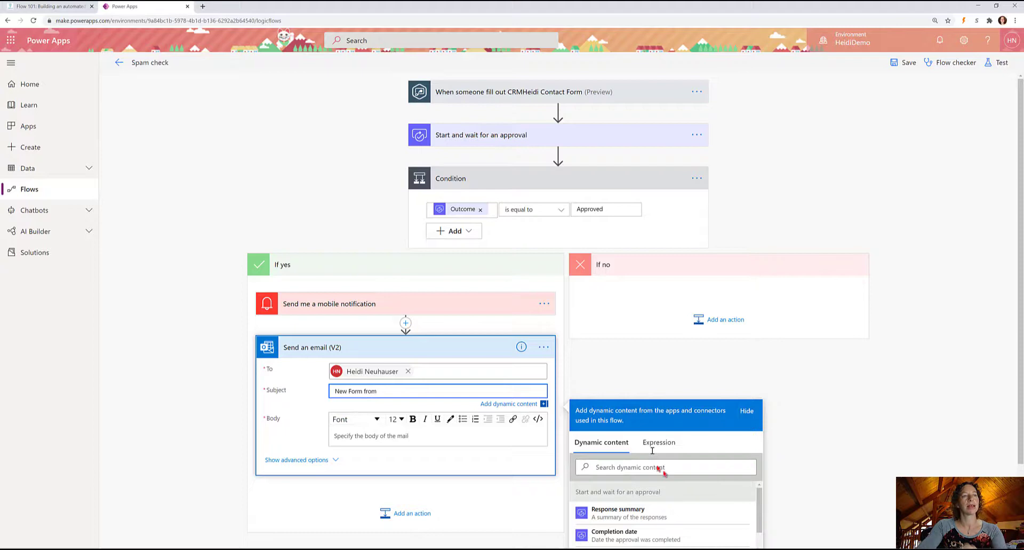
scroll(675, 493, "down", 3)
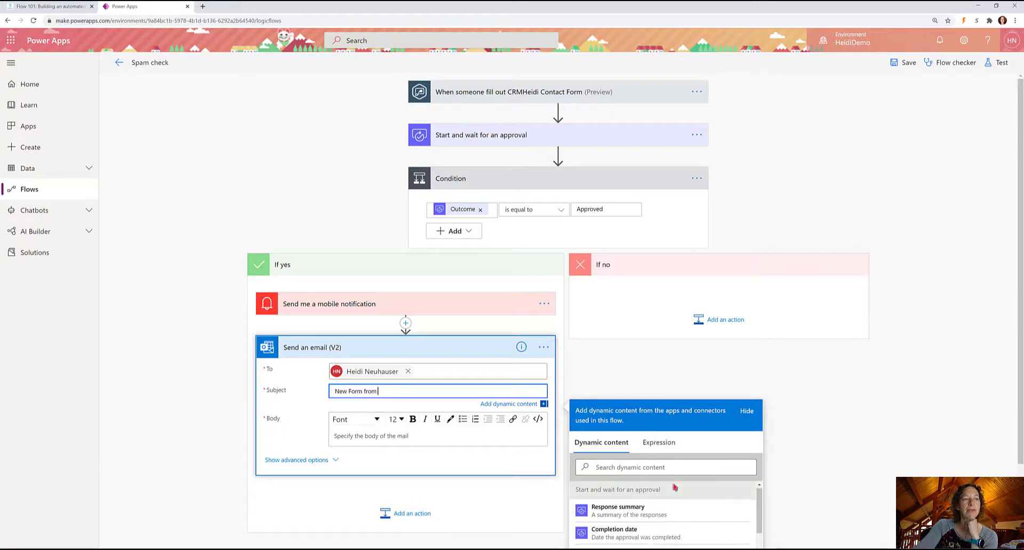
scroll(675, 493, "down", 10)
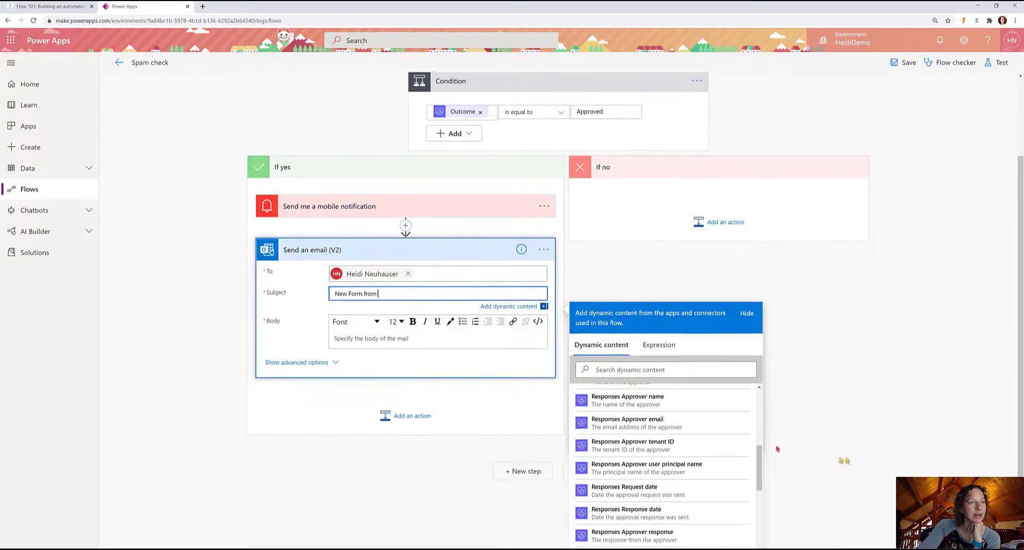
scroll(658, 443, "down", 4)
scroll(656, 444, "up", 1)
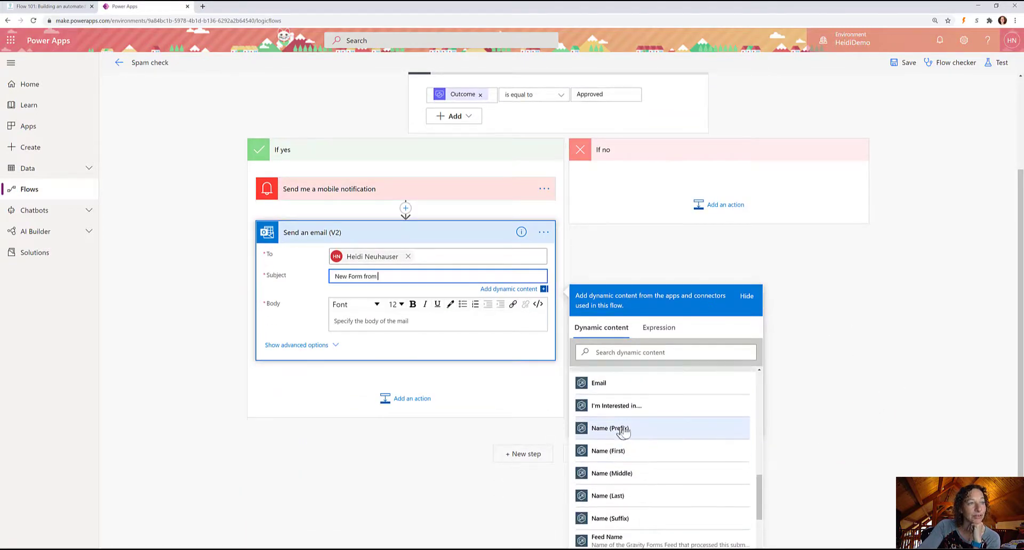
left_click(649, 450)
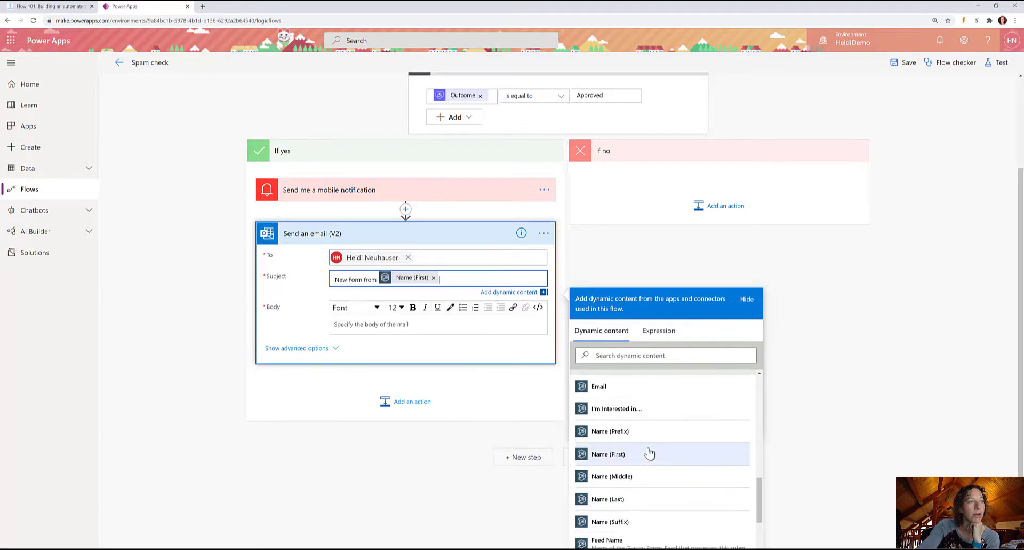
left_click(637, 498)
Fill the body with I'm Interested in..., then a 'Submitted on:' line with Date Created.
left_click(385, 327)
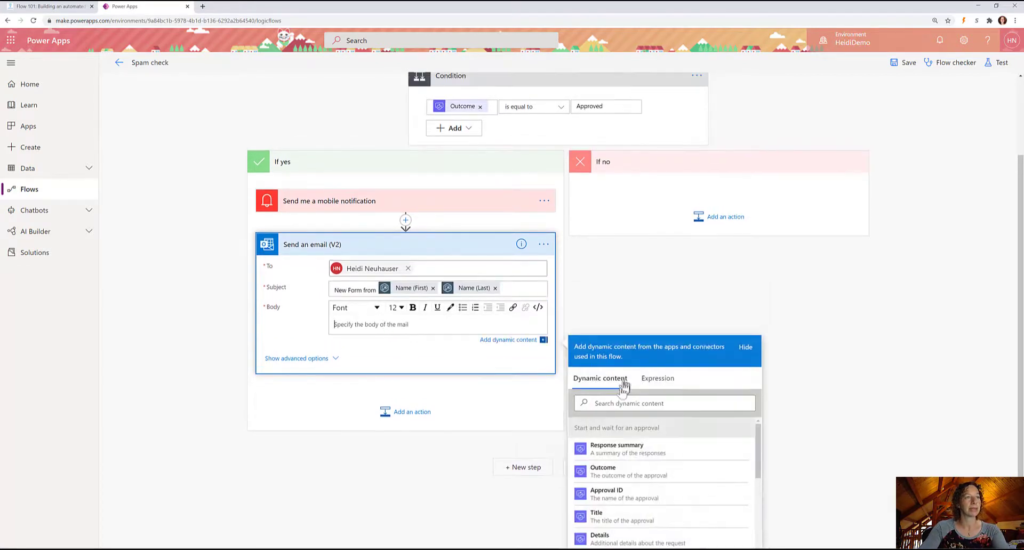
scroll(697, 475, "down", 10)
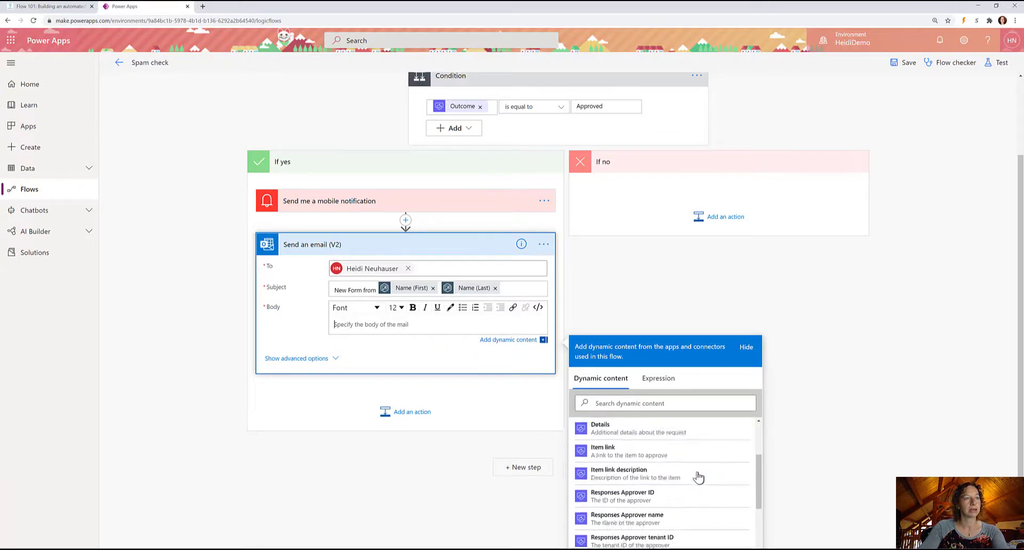
scroll(692, 473, "up", 2)
left_click(617, 442)
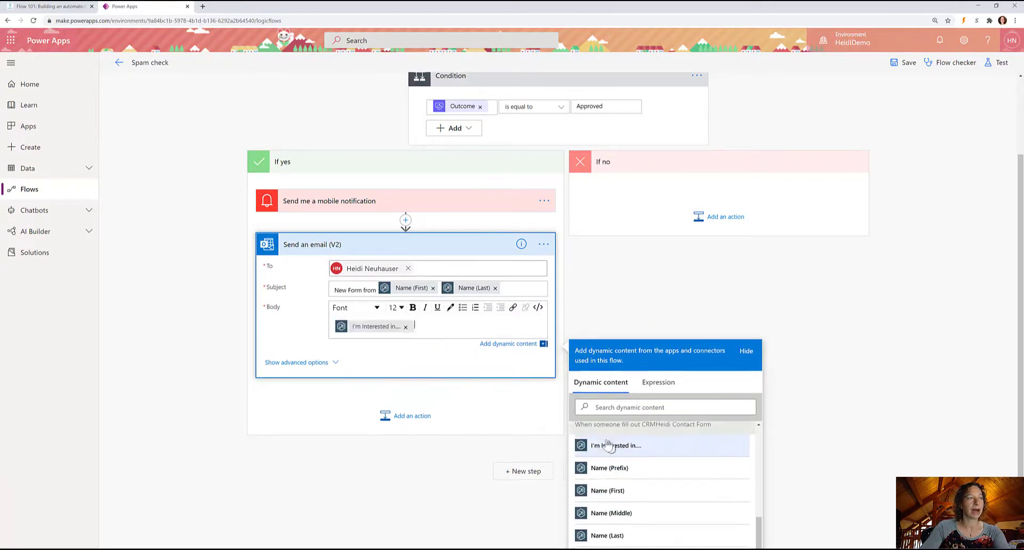
key("Return")
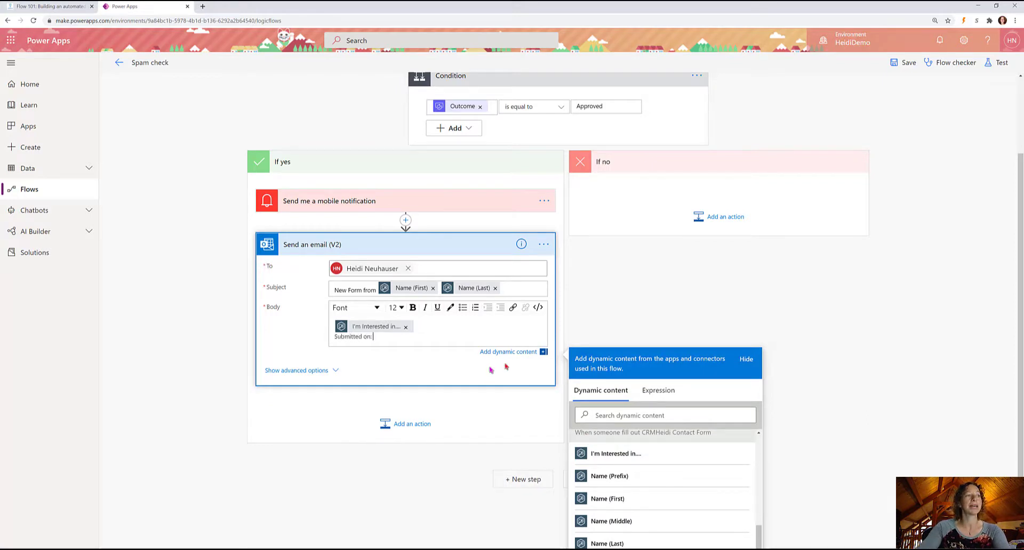
scroll(698, 474, "down", 3)
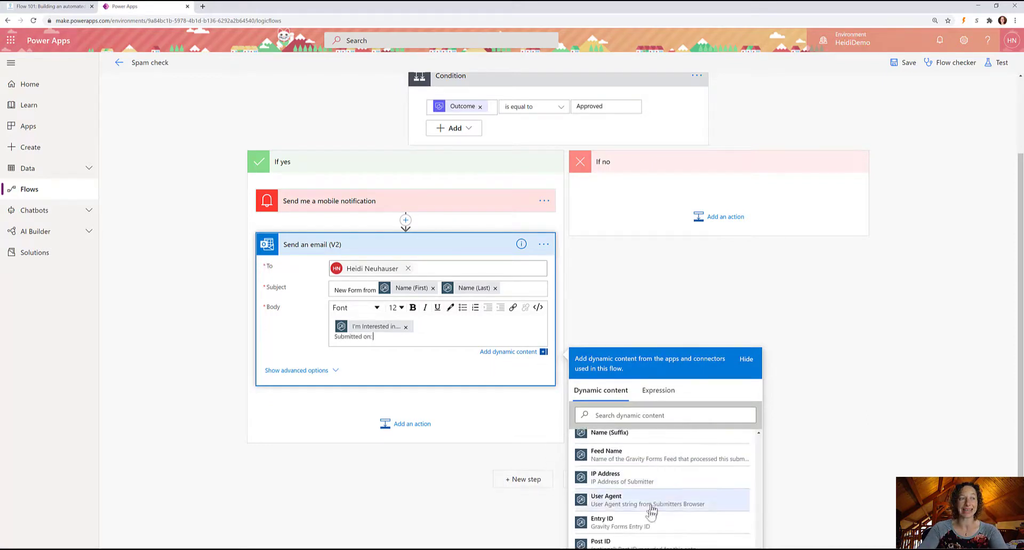
scroll(652, 514, "down", 2)
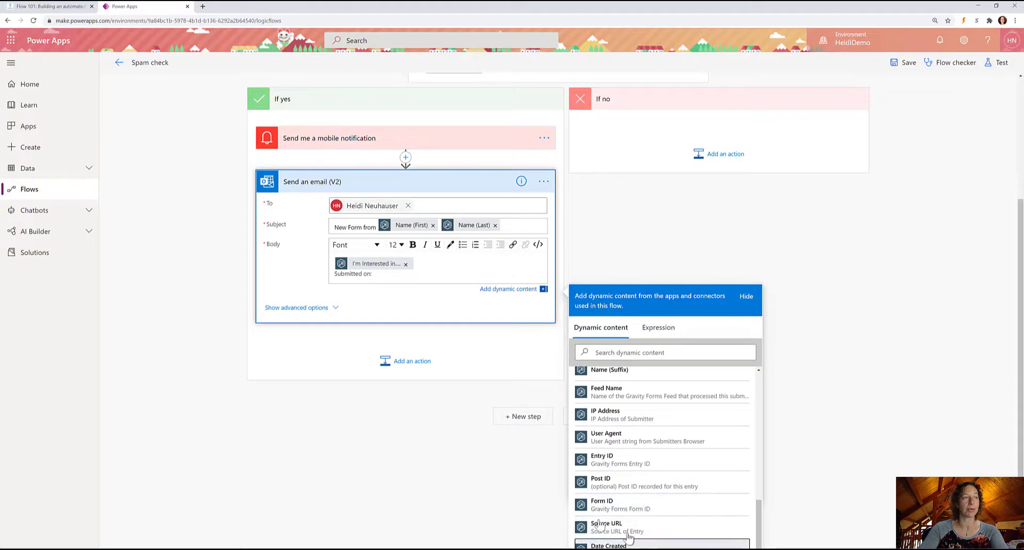
left_click(629, 542)
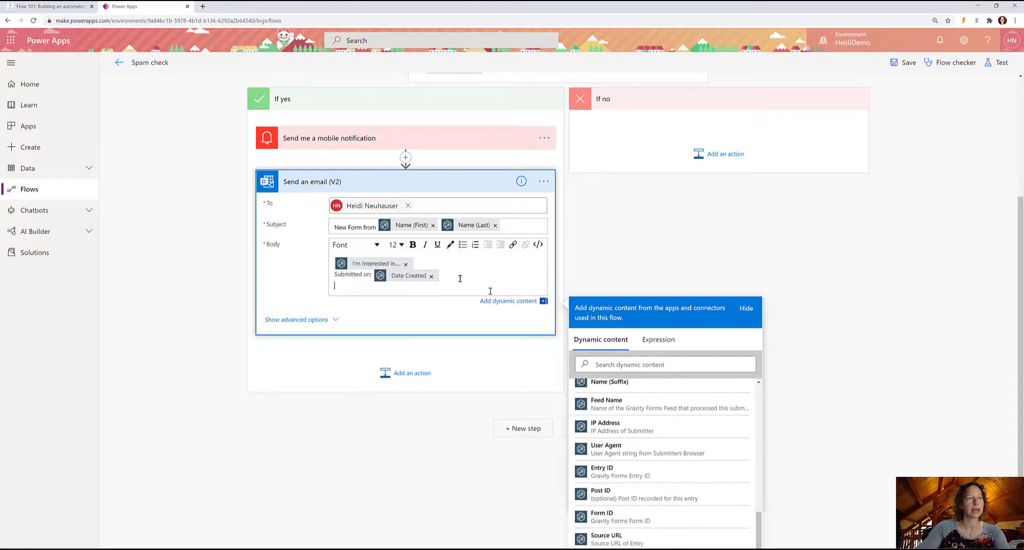
Search dynamic content for 'email' and add the Email field to the body.
scroll(709, 469, "up", 4)
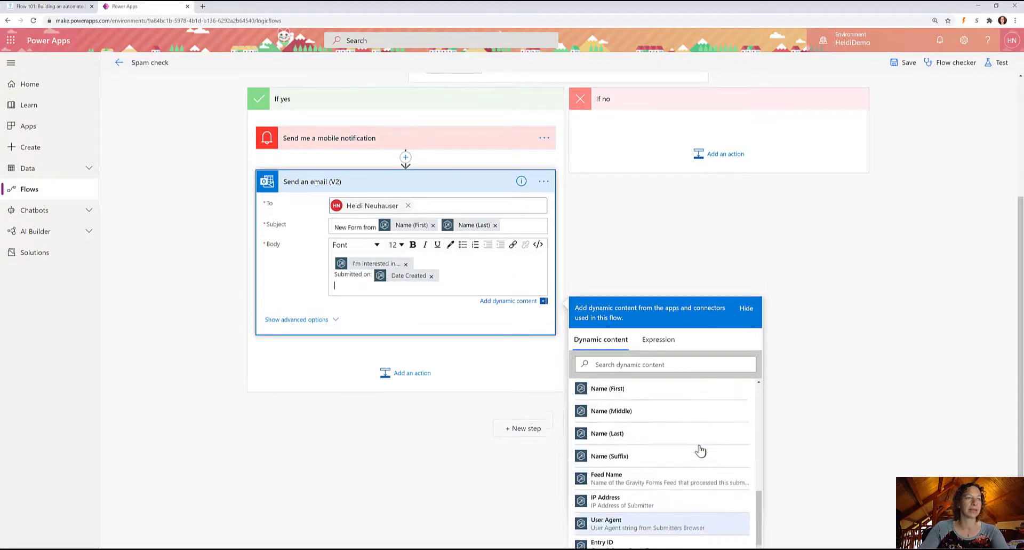
scroll(635, 533, "down", 2)
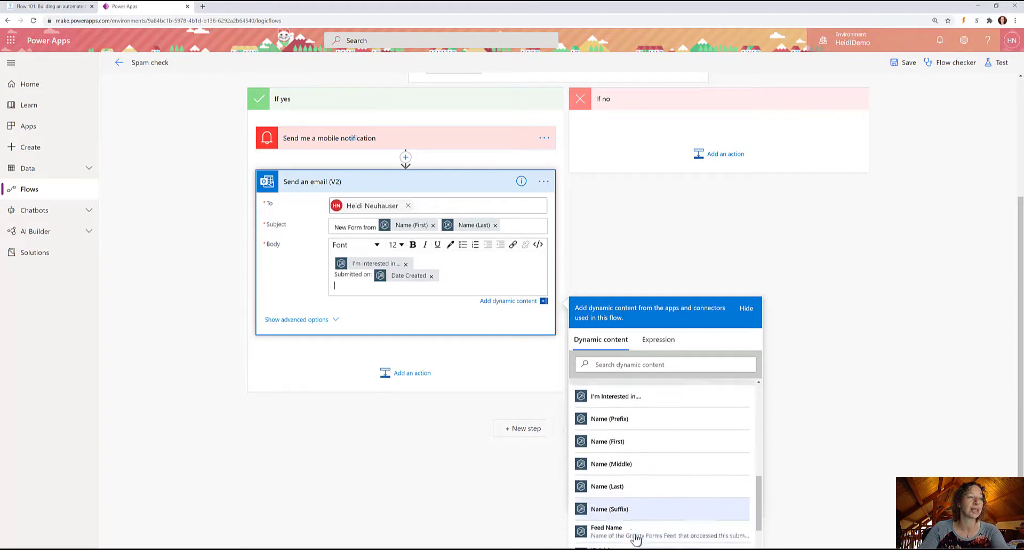
scroll(640, 480, "up", 3)
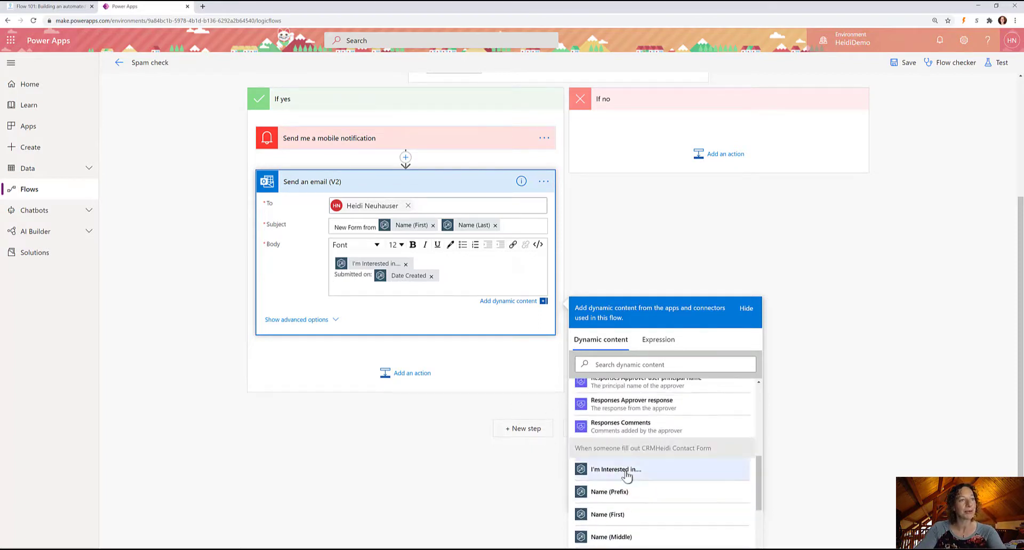
scroll(632, 469, "down", 3)
scroll(627, 475, "down", 2)
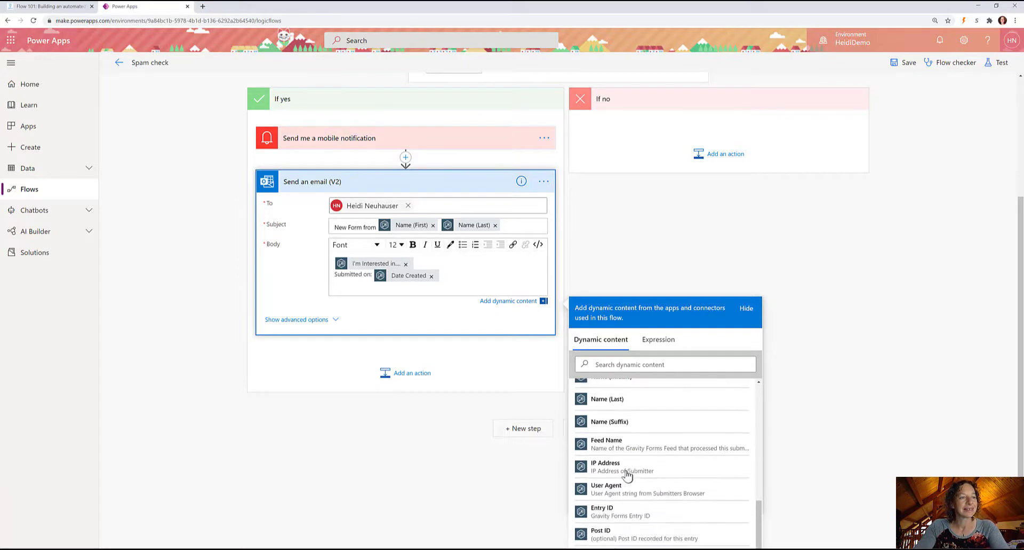
left_click(613, 364)
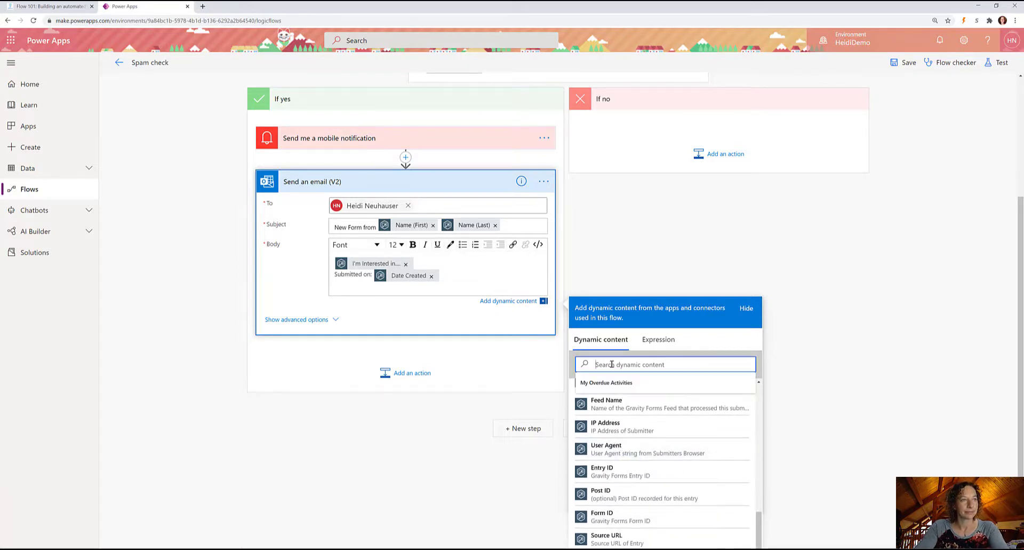
type("email")
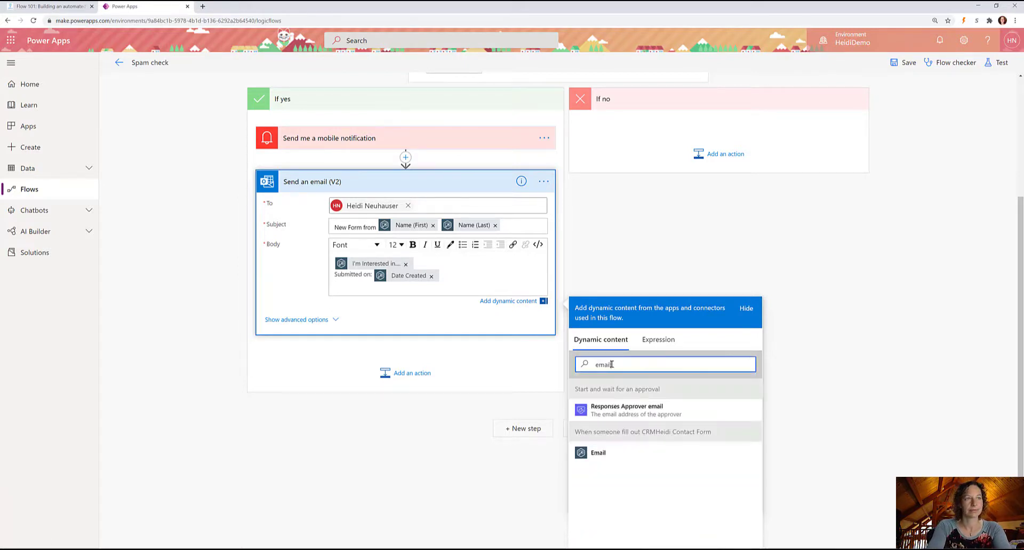
left_click(584, 455)
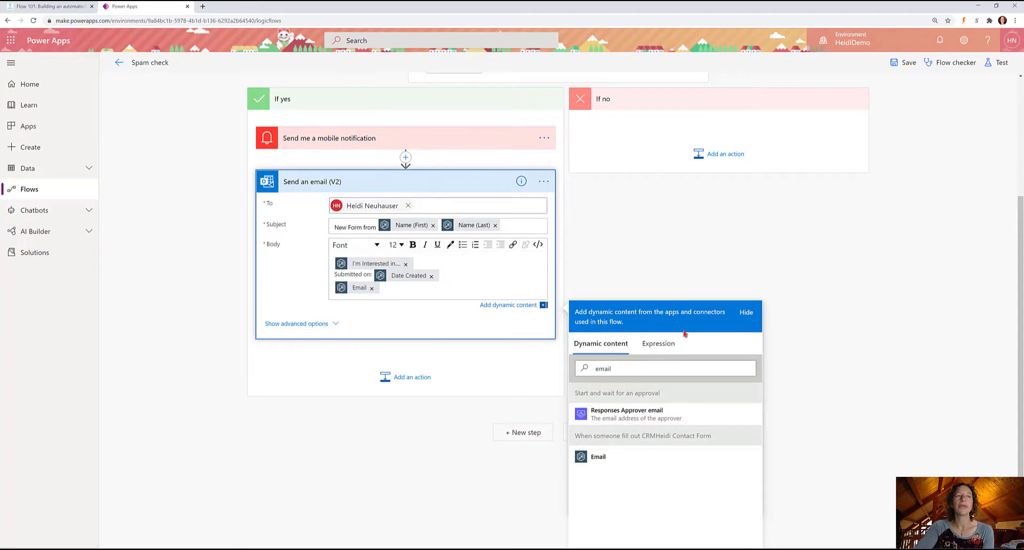
left_click(665, 342)
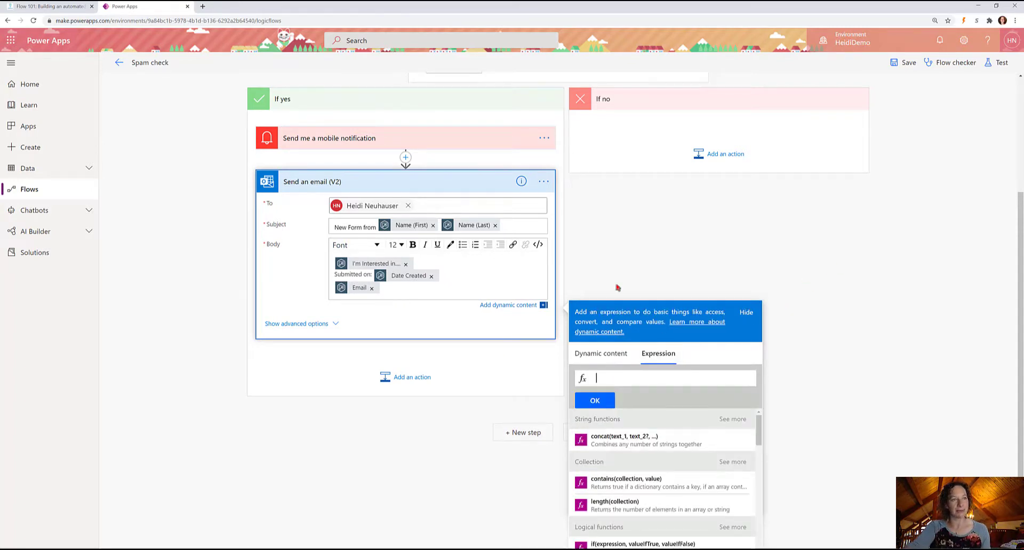
Browse the Expression functions and Dynamic content lists, then close the panel.
left_click(587, 361)
left_click(660, 345)
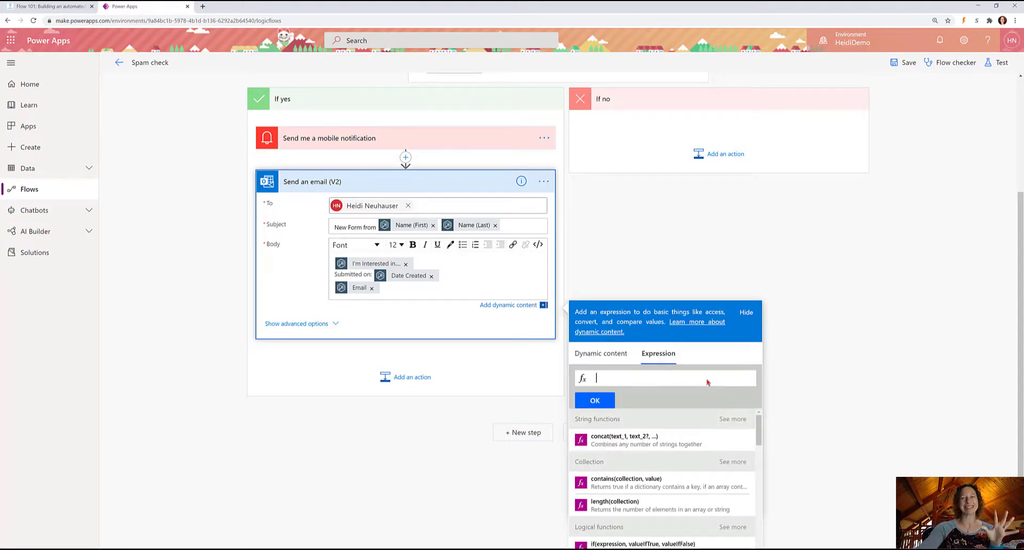
scroll(667, 492, "down", 3)
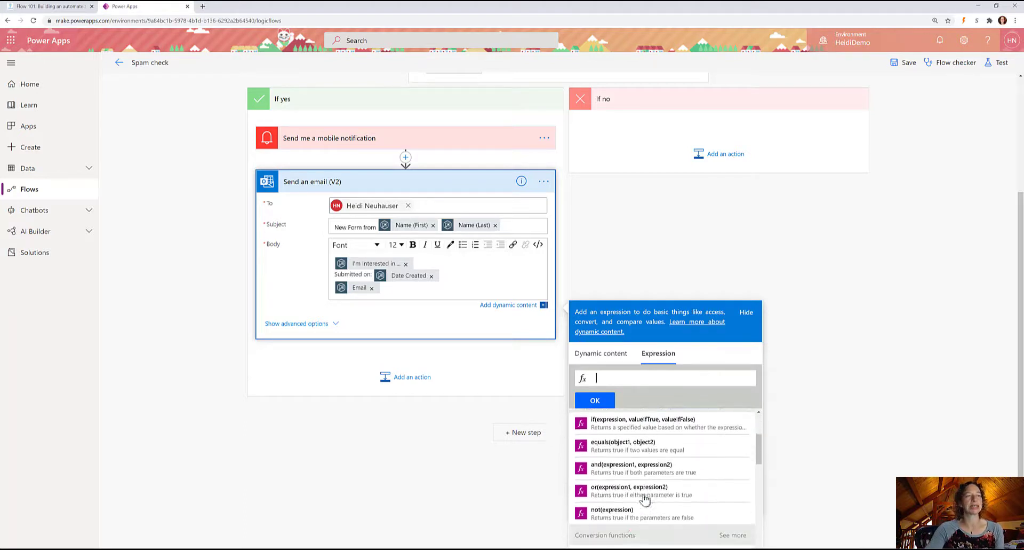
scroll(645, 499, "down", 2)
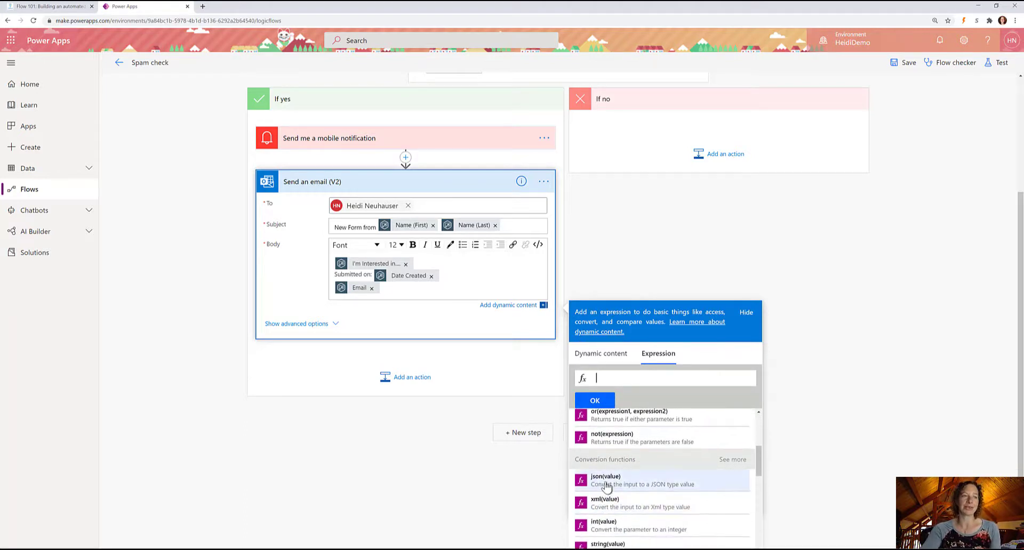
scroll(607, 485, "down", 2)
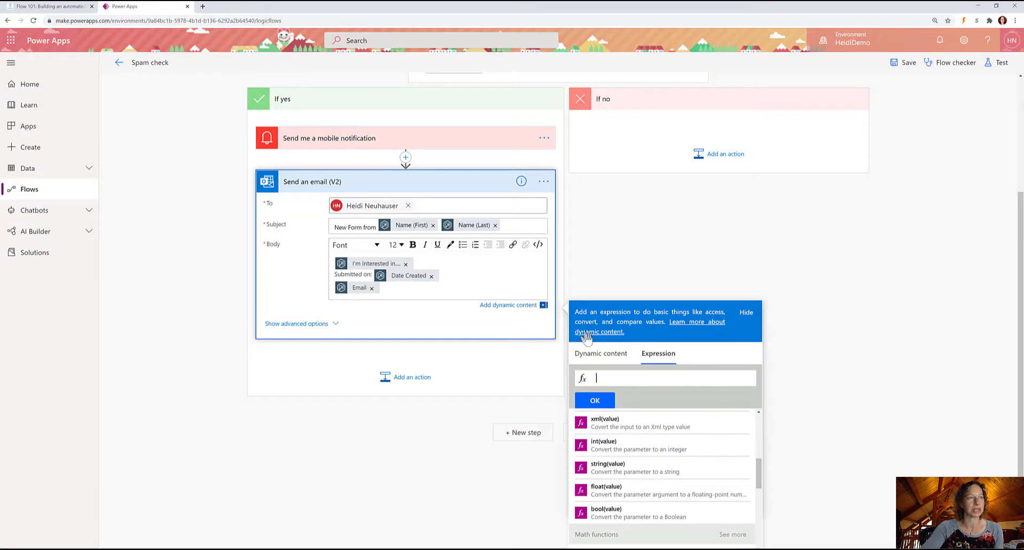
left_click(592, 353)
left_click(630, 239)
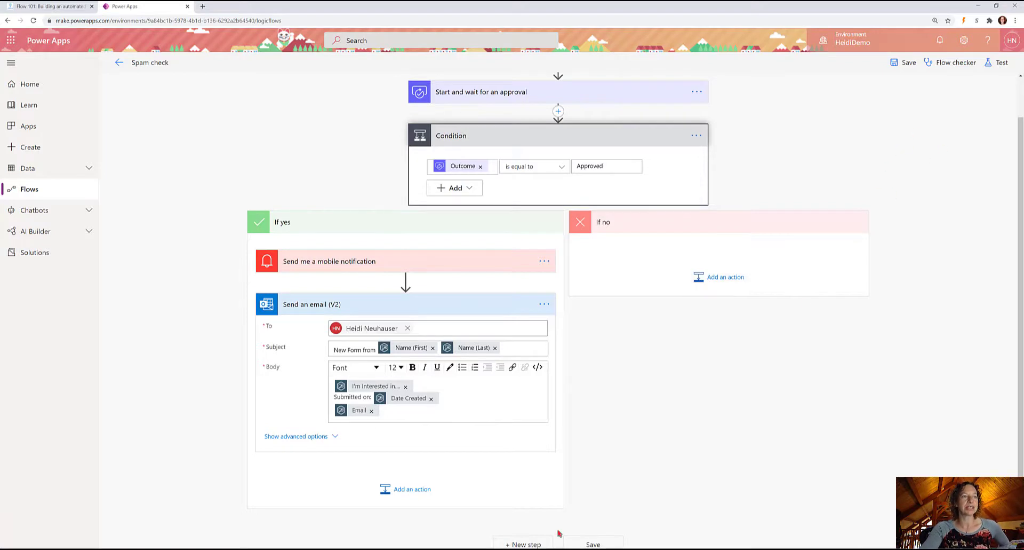
Save the flow, then expand the trigger, approval and mobile notification cards to review them.
left_click(592, 543)
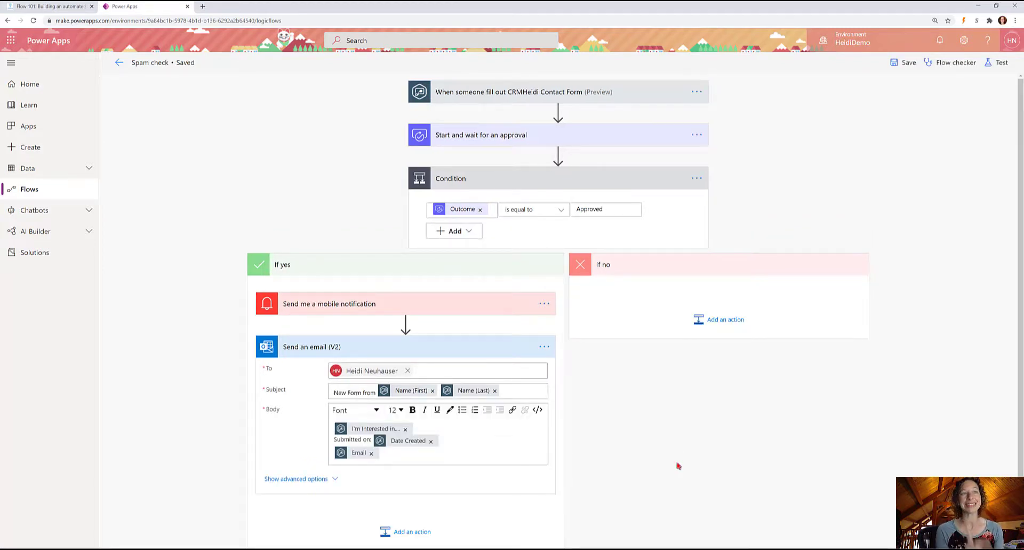
left_click(510, 92)
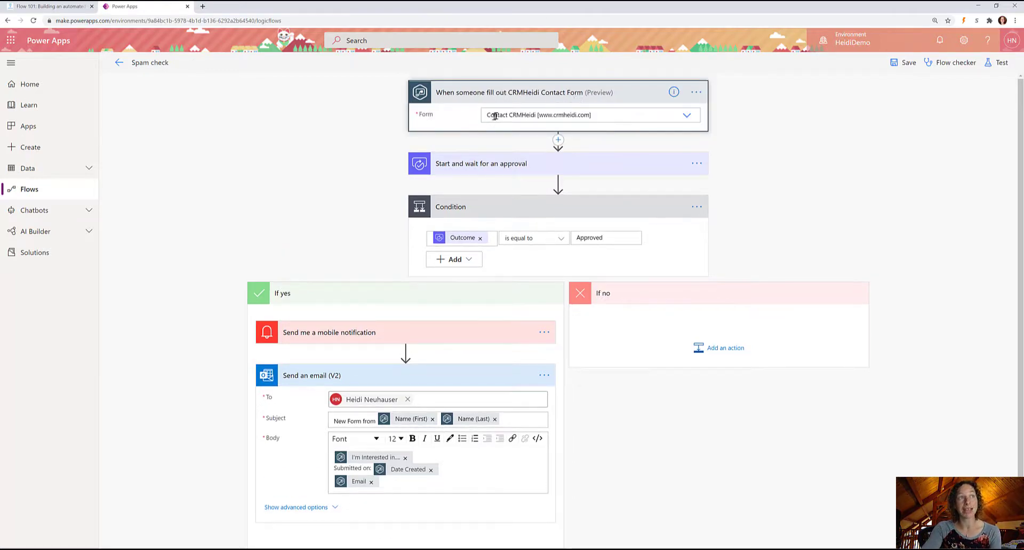
left_click(486, 167)
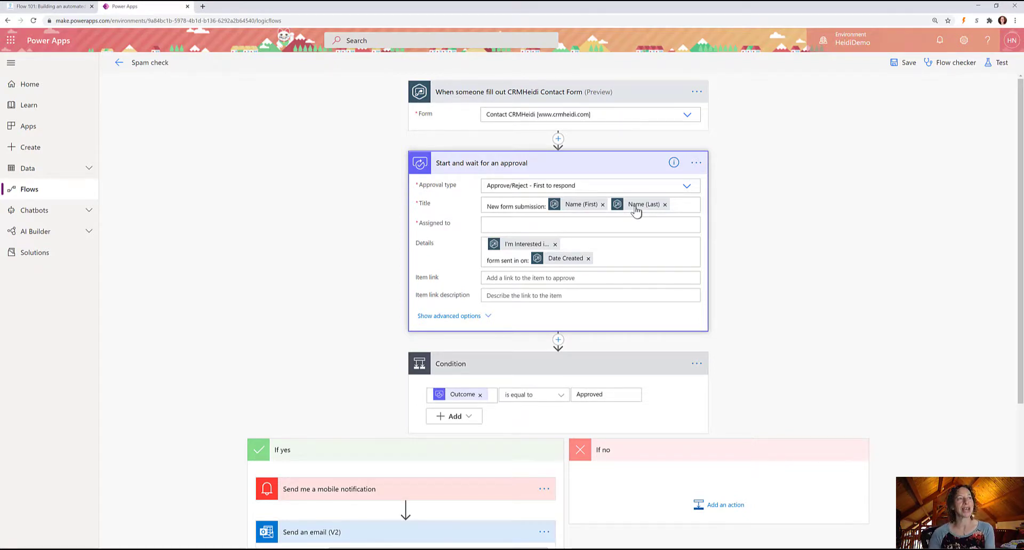
scroll(487, 339, "down", 3)
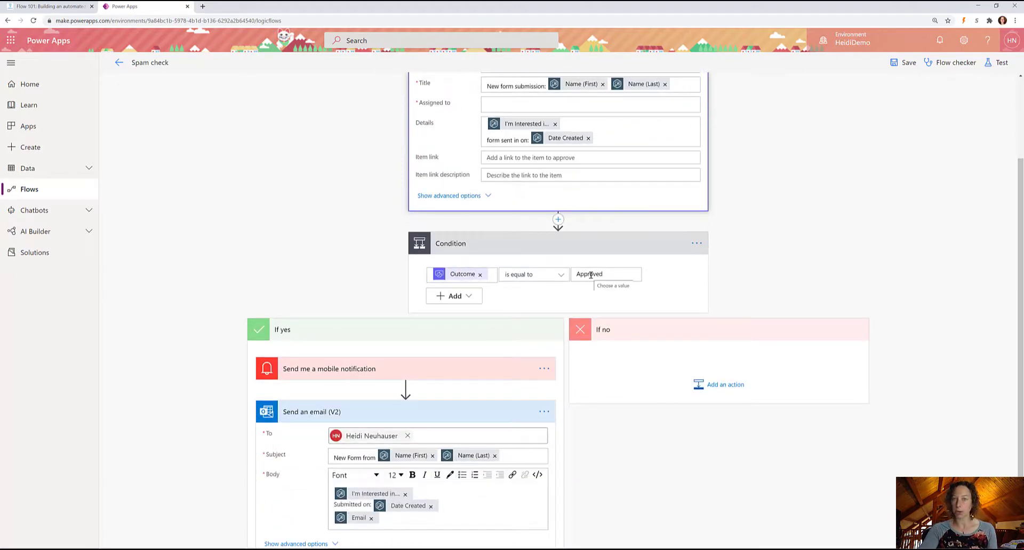
scroll(591, 275, "down", 3)
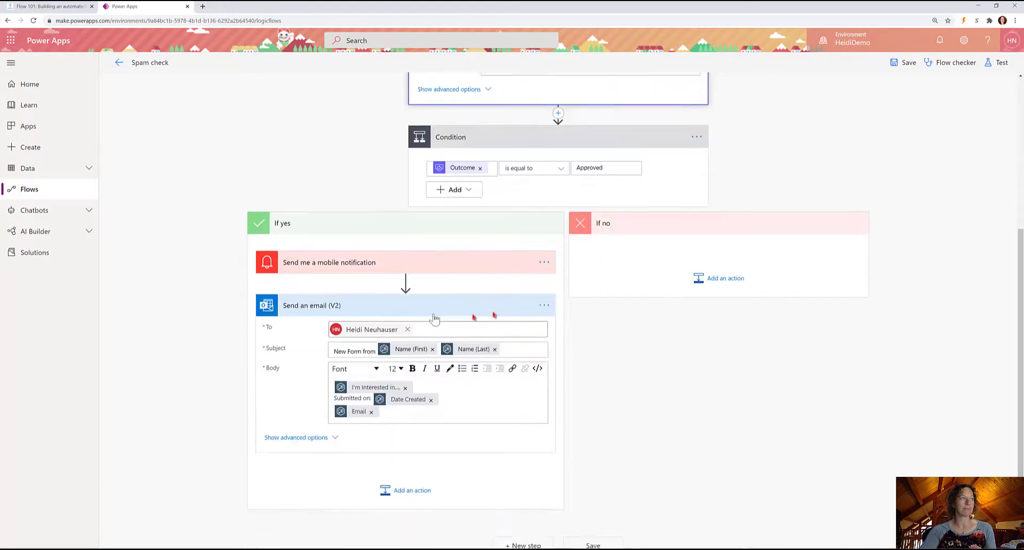
left_click(357, 268)
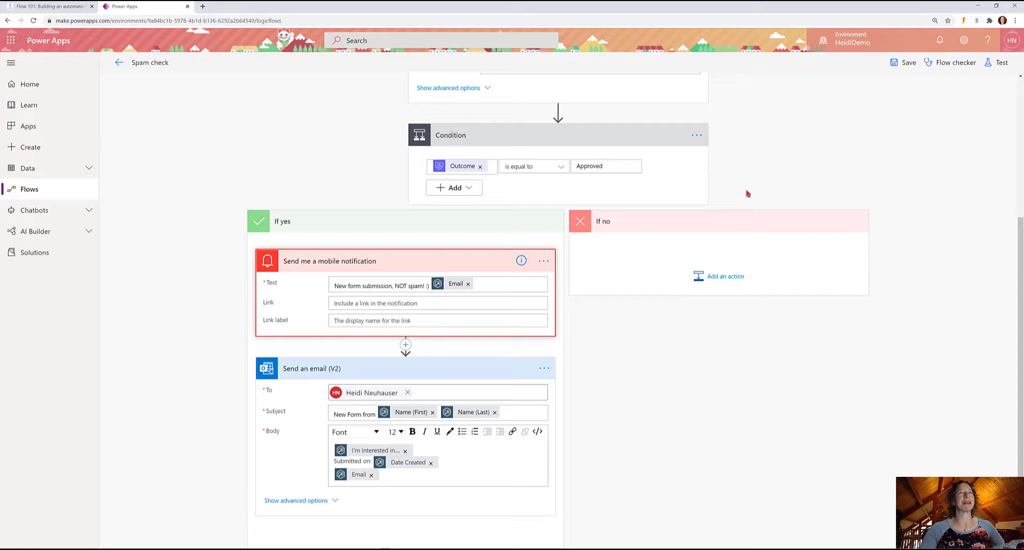
Save again and run Flow checker, confirming 0 errors and 0 warnings.
left_click(900, 69)
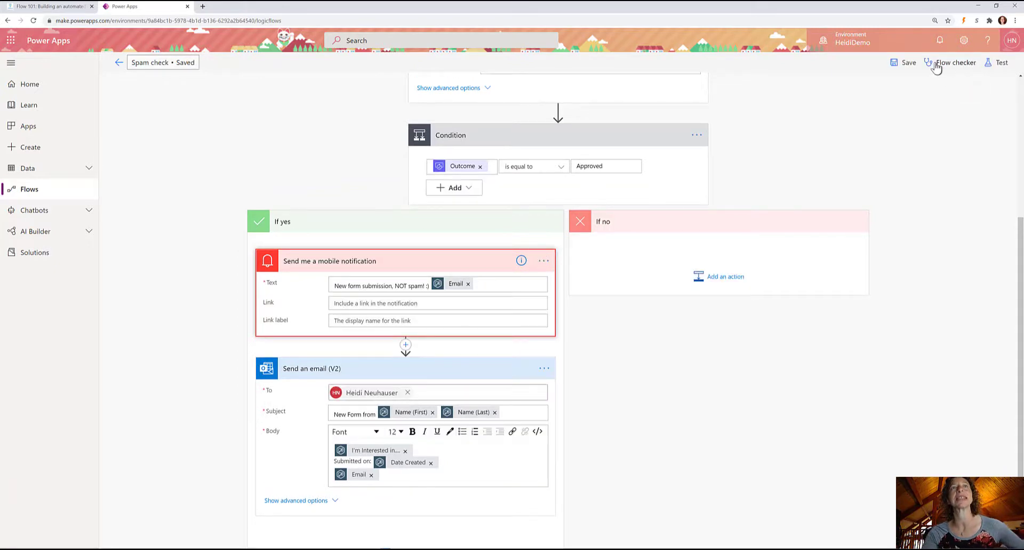
left_click(938, 67)
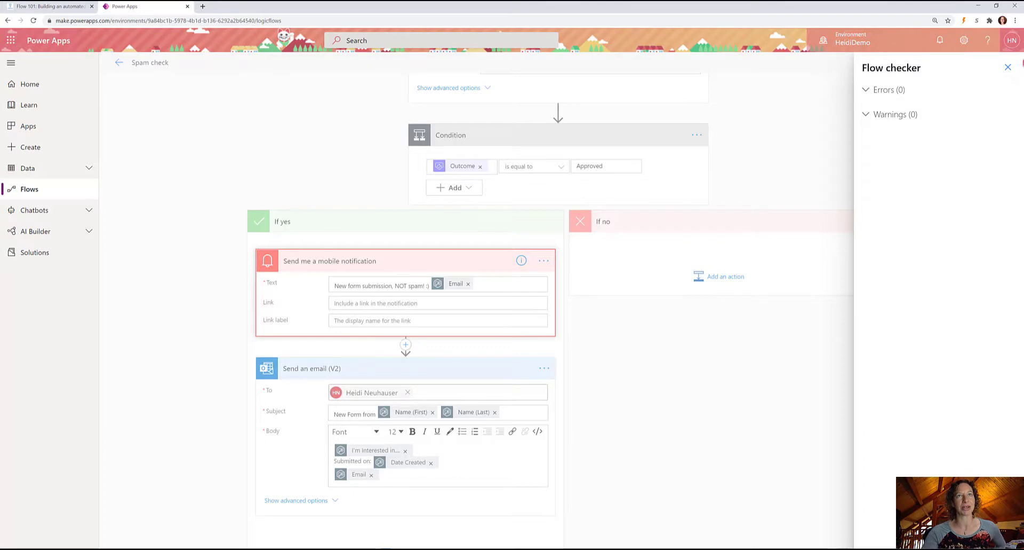
left_click(1008, 68)
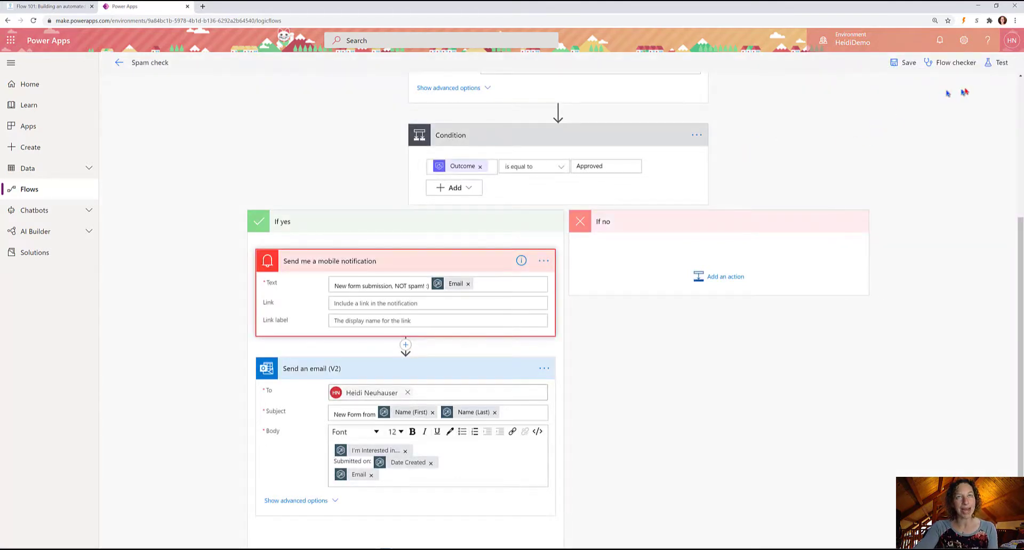
Run a manual test of the Spam check flow and confirm it succeeds.
left_click(1002, 64)
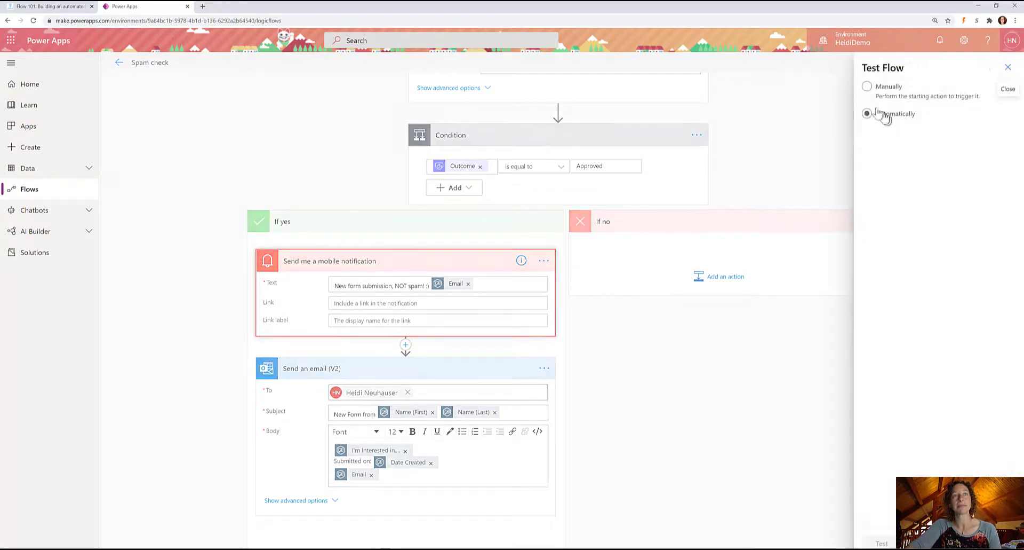
left_click(868, 87)
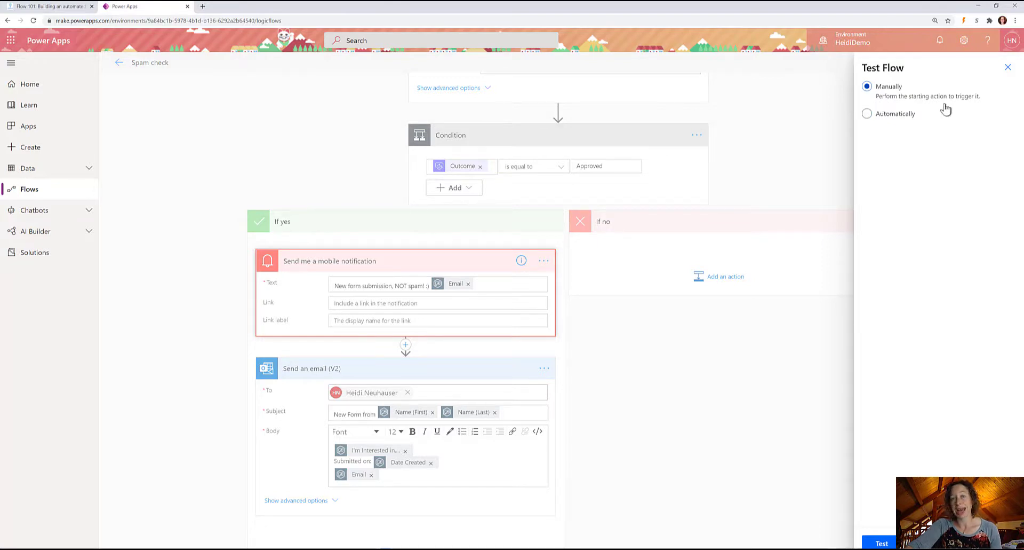
left_click(905, 118)
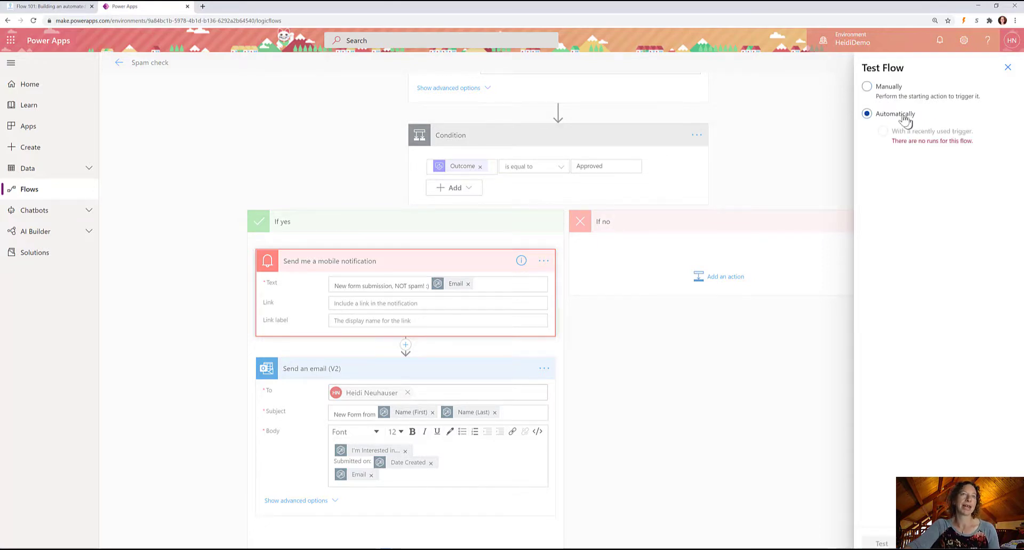
left_click(888, 95)
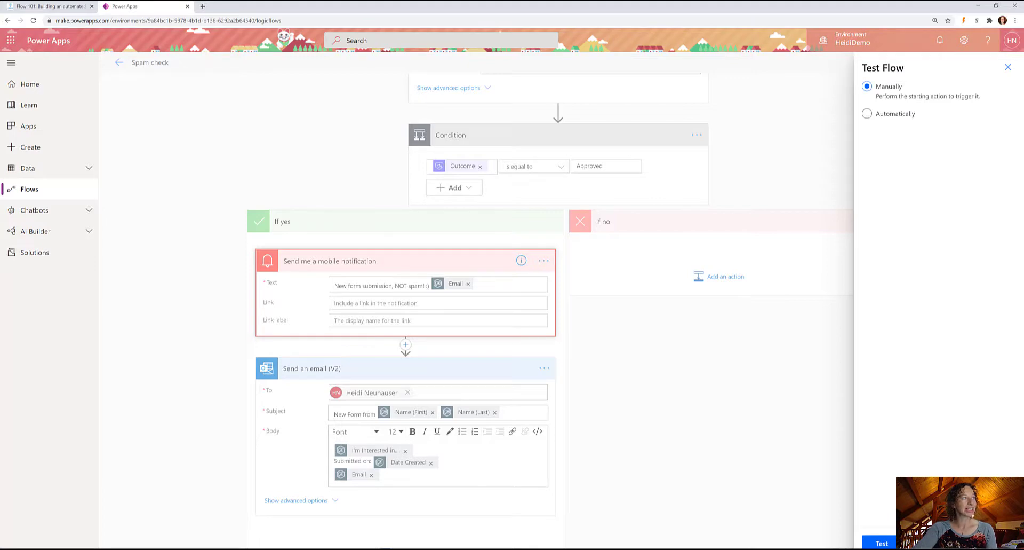
left_click(882, 542)
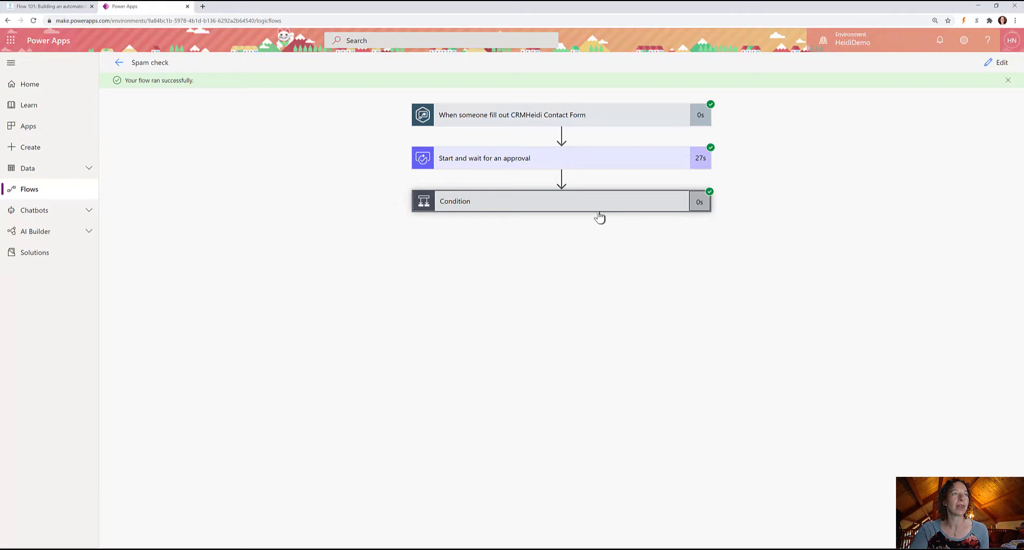
Check that the Condition evaluated to false in the run, then return to the flows list.
left_click(509, 201)
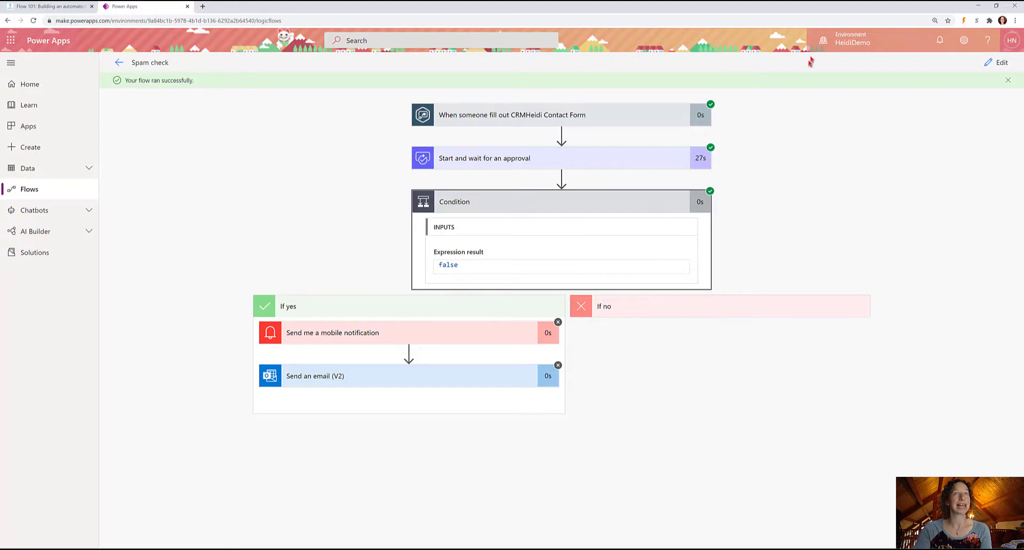
left_click(120, 65)
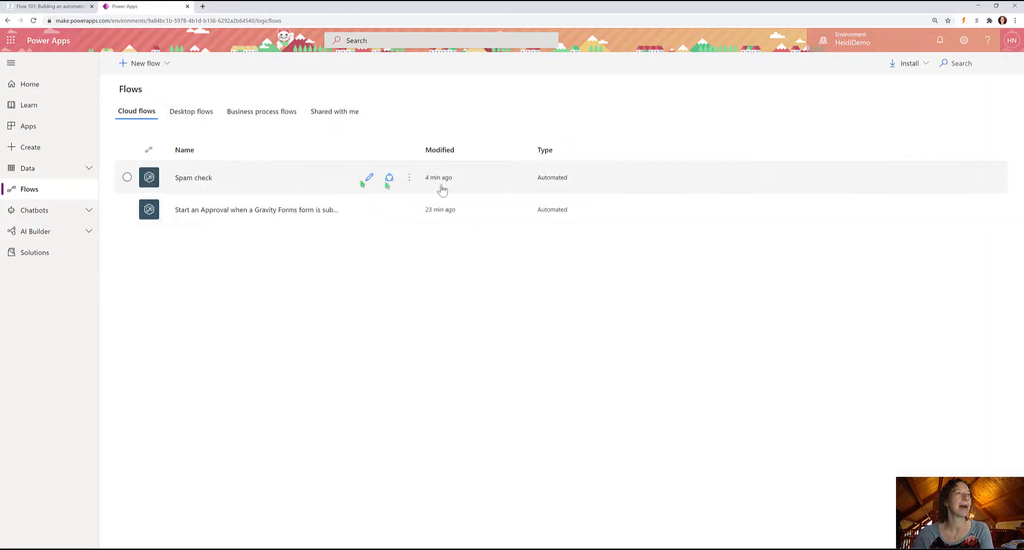
Open Spam check's details page listing two succeeded runs and one failed run.
left_click(410, 180)
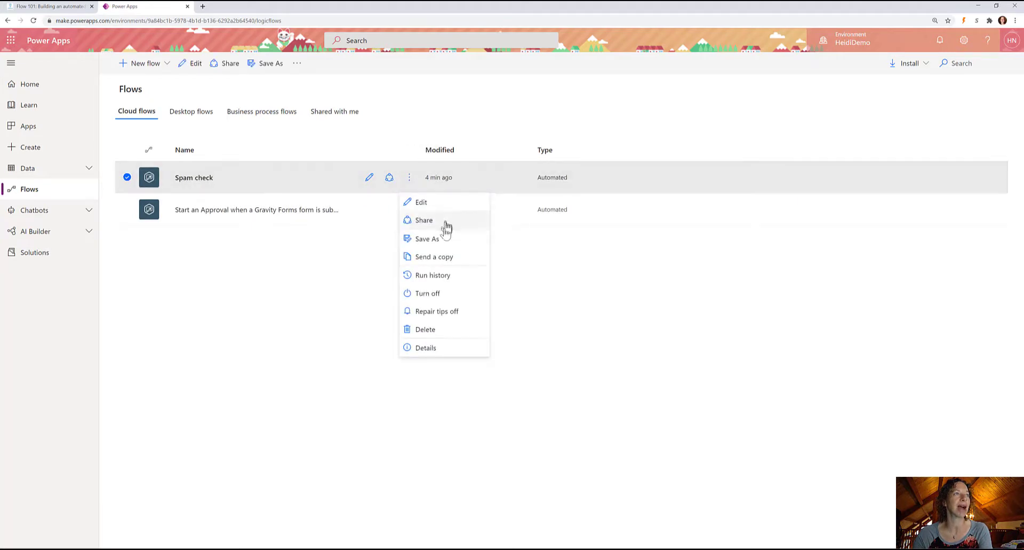
left_click(347, 310)
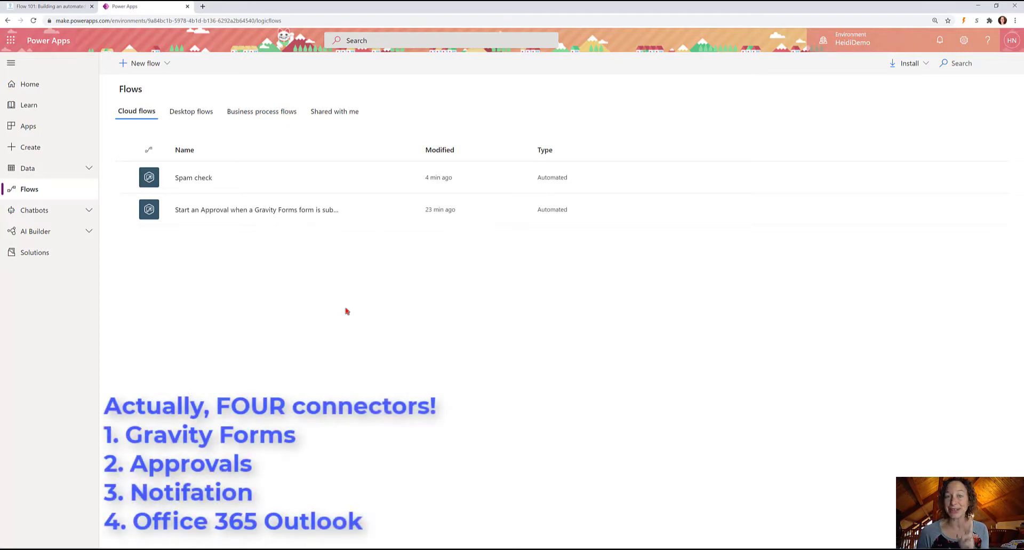
left_click(194, 178)
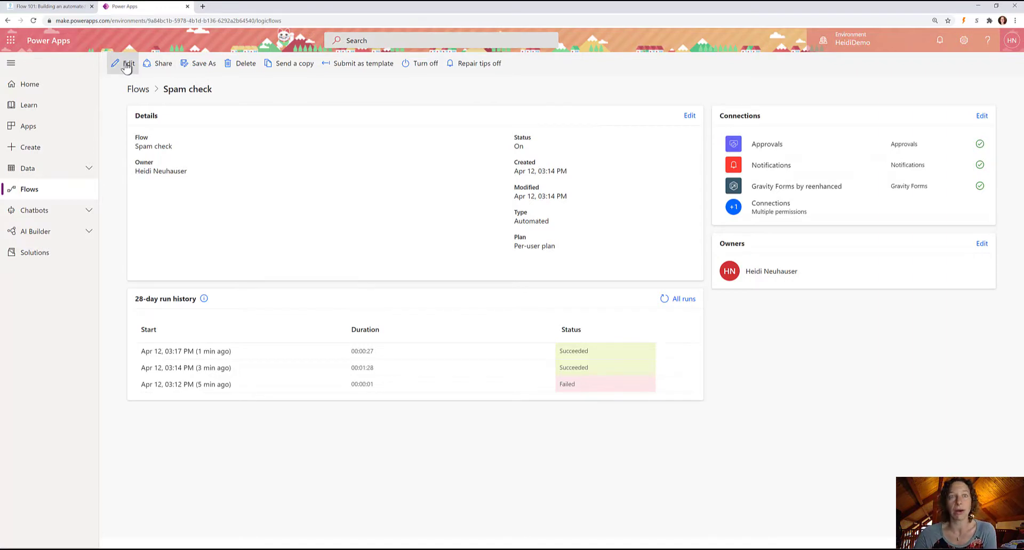
Review the failed run entry, then open Spam check in the designer for editing.
left_click_drag(599, 385, 143, 389)
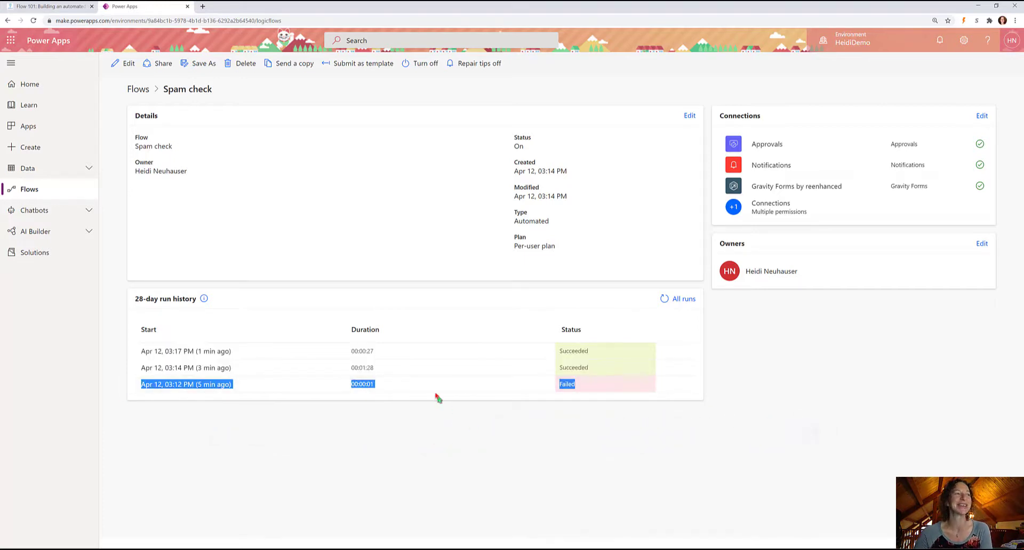
left_click(611, 386)
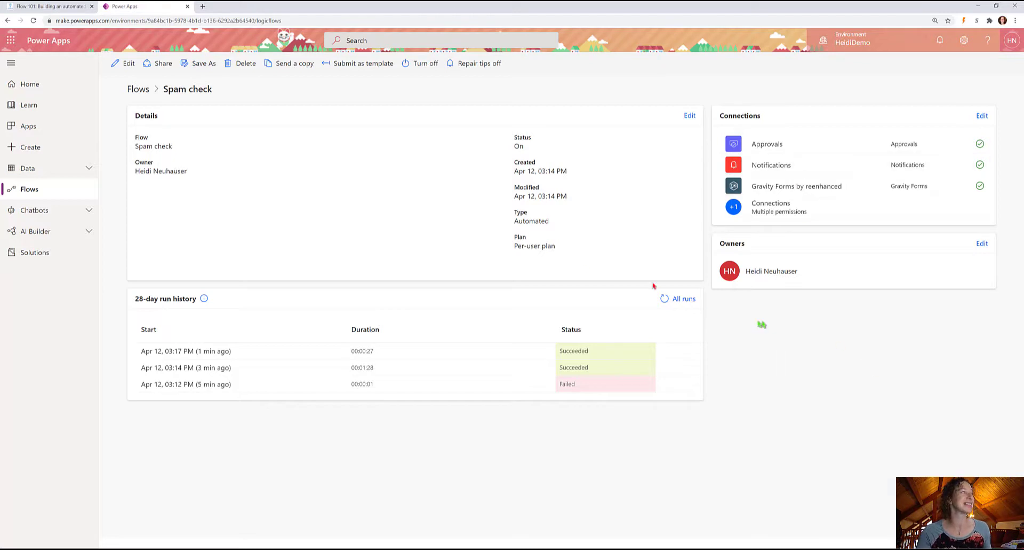
left_click(120, 64)
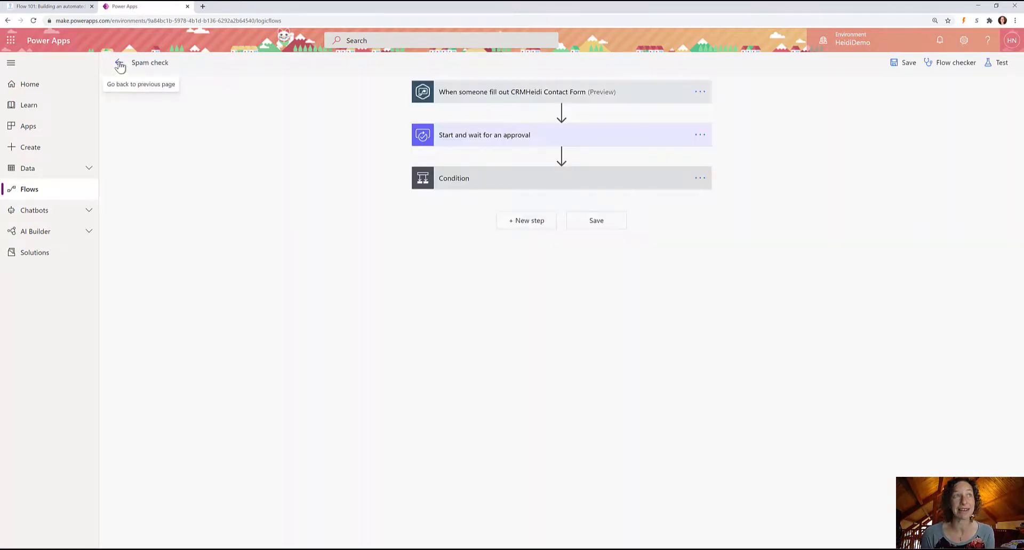
Expand the approval and Condition steps and add a new step below the Condition.
left_click(490, 137)
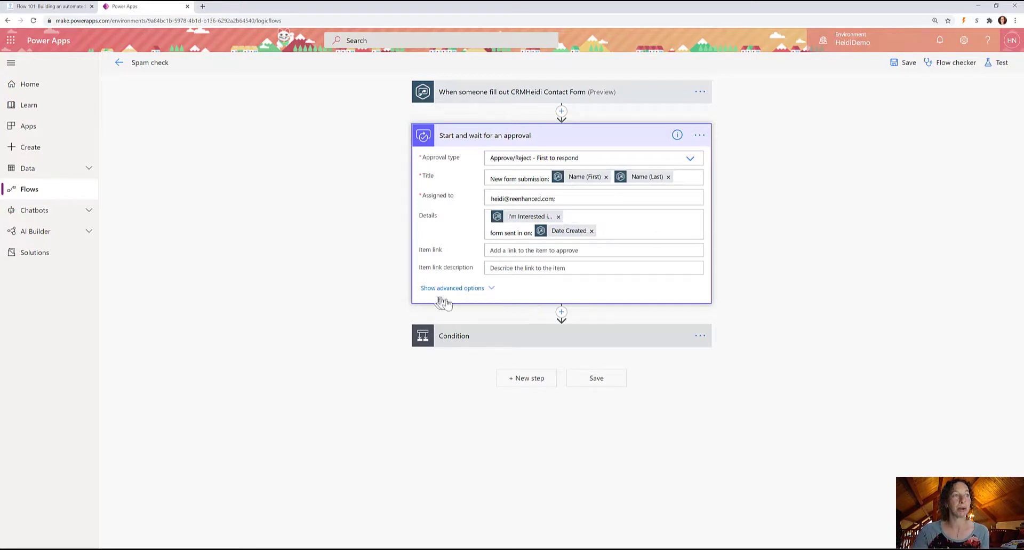
left_click(457, 336)
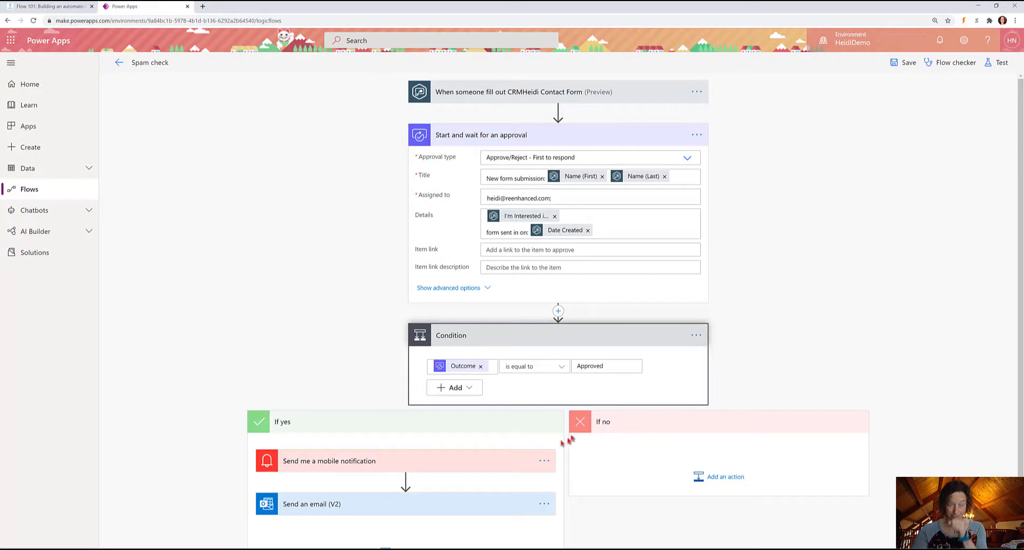
scroll(400, 472, "down", 1)
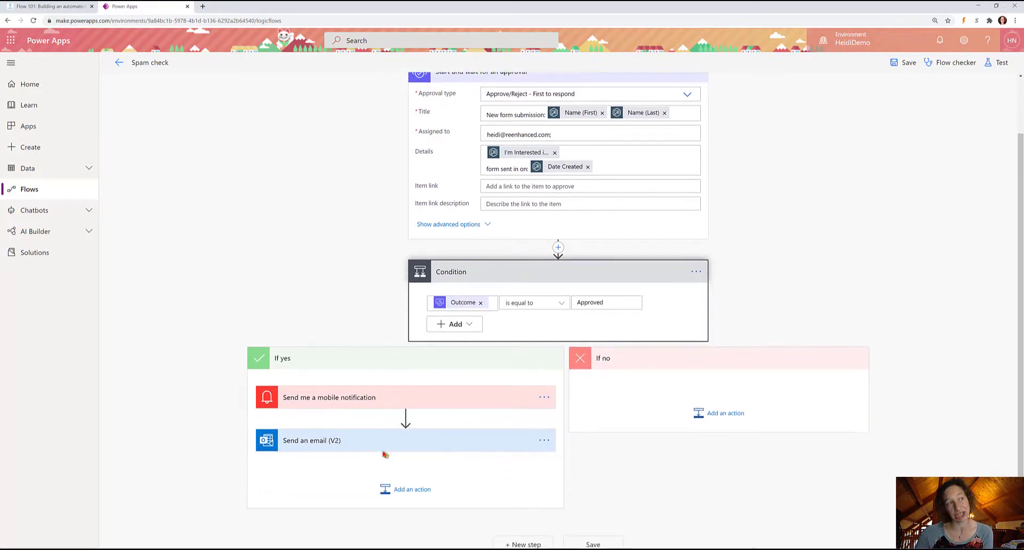
left_click(522, 544)
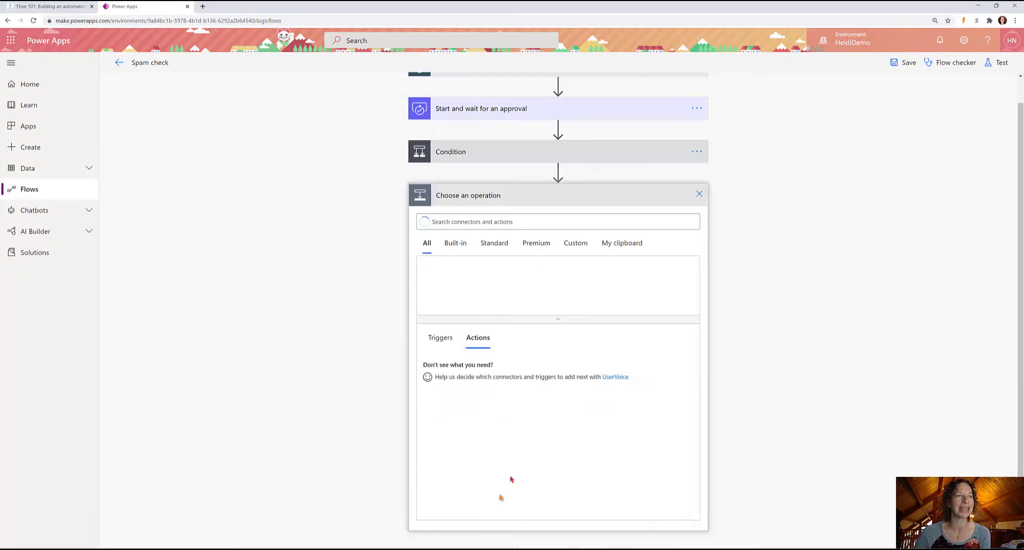